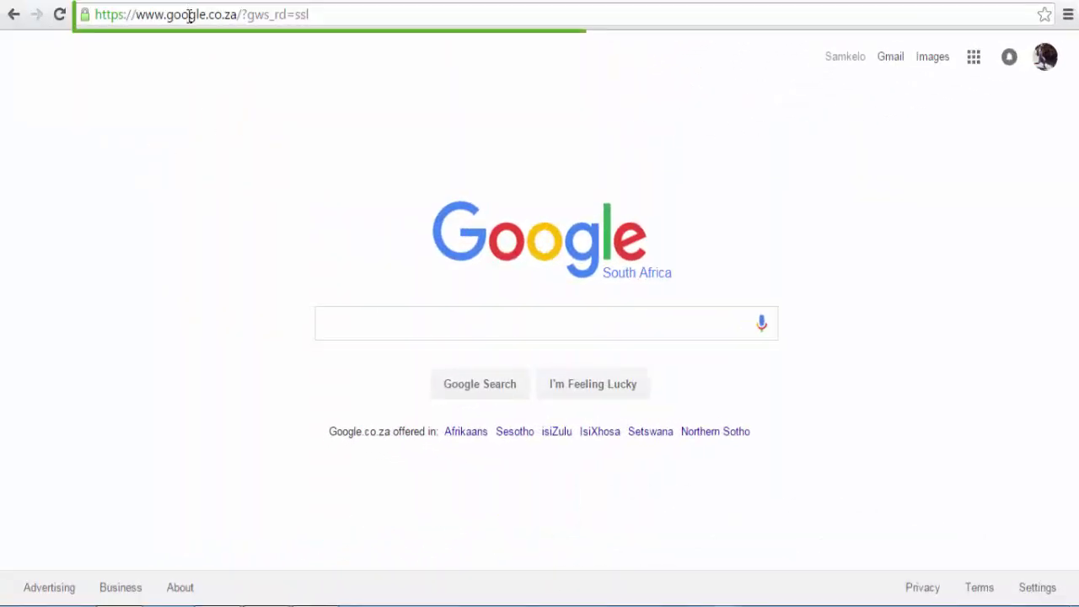
{"action": "left_click", "coordinate": [190, 14]}
{"action": "type", "text": "www."}
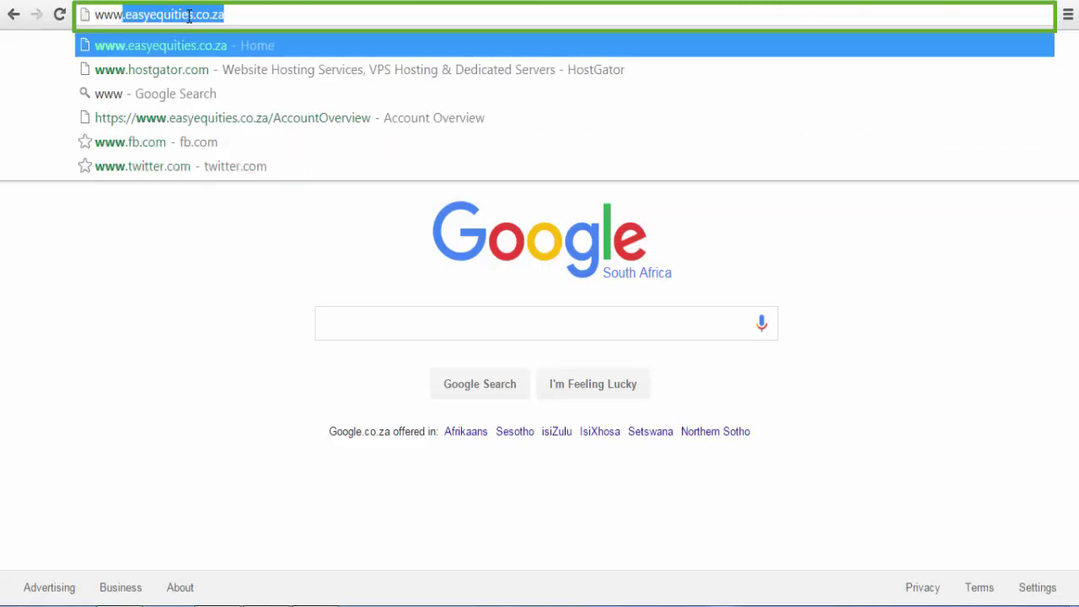
{"action": "type", "text": "hostg"}
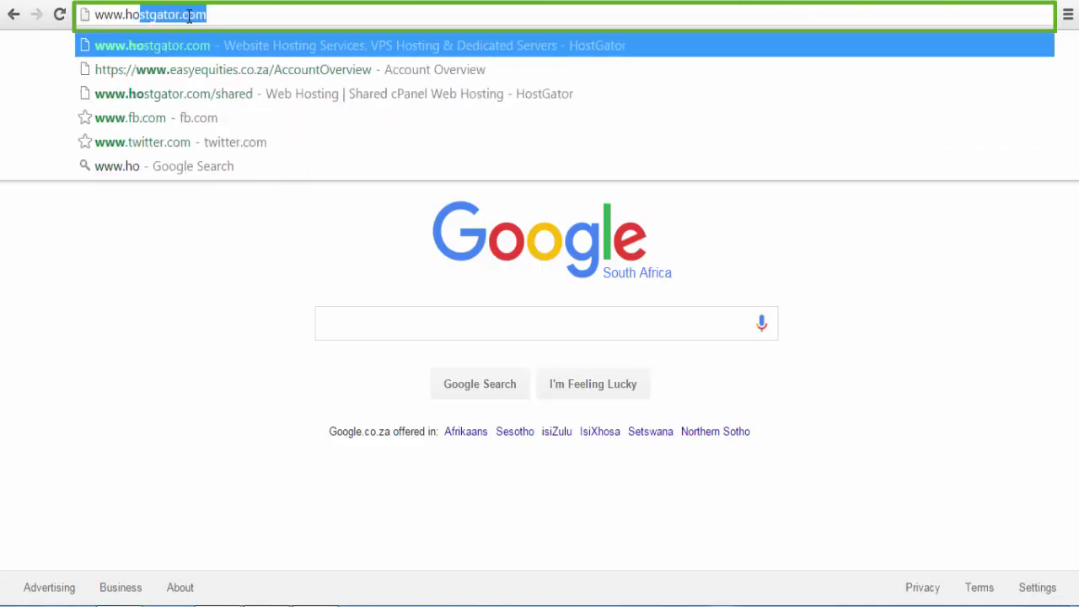
{"action": "type", "text": "ator.c"}
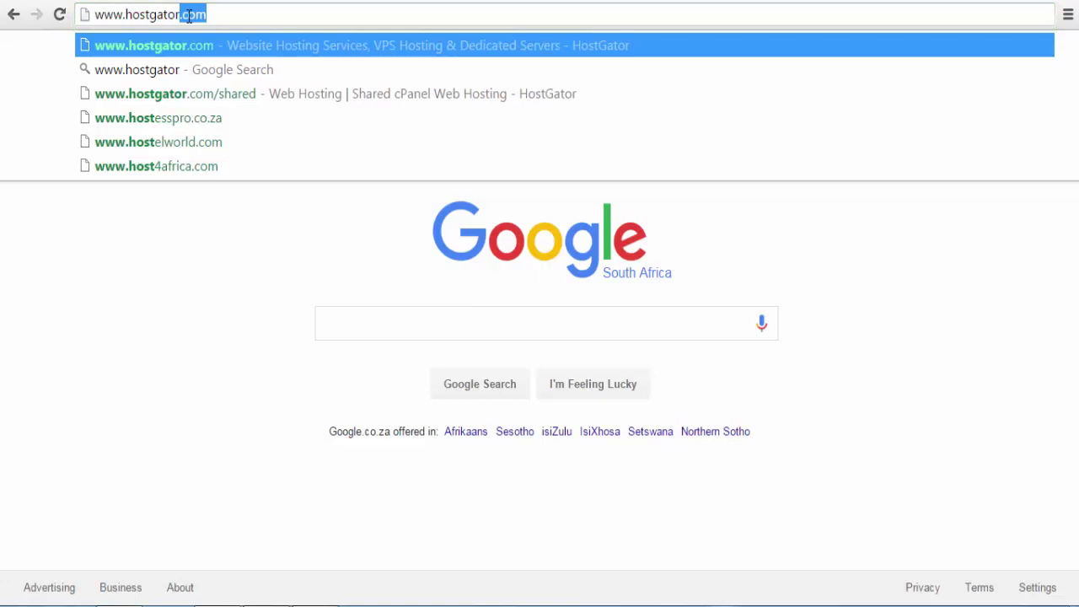
{"action": "type", "text": "om"}
{"action": "key", "text": "Return"}
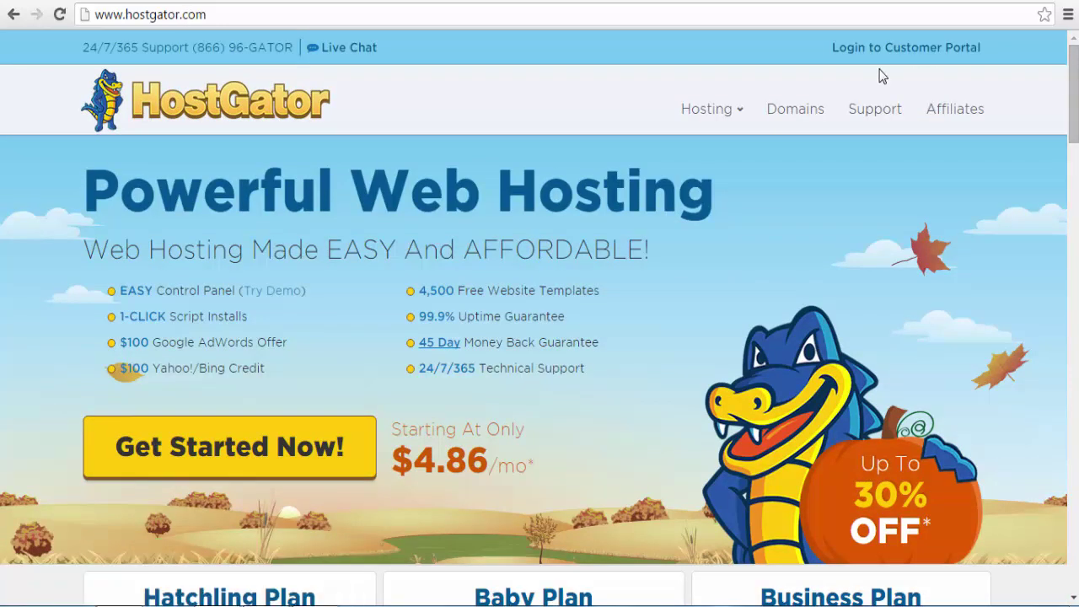
Step: Browse the home page plan cards, then go to Web Hosting under the Hosting menu
{"action": "mouse_move", "coordinate": [727, 117]}
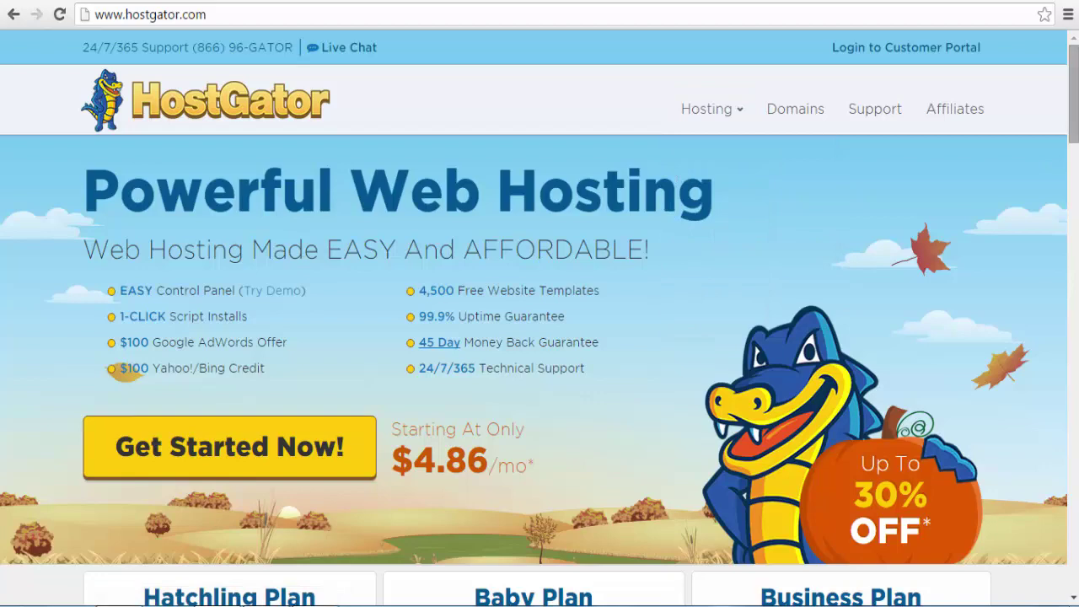
{"action": "scroll", "coordinate": [539, 320], "scroll_direction": "down", "scroll_amount": 5}
{"action": "scroll", "coordinate": [540, 321], "scroll_direction": "up", "scroll_amount": 2}
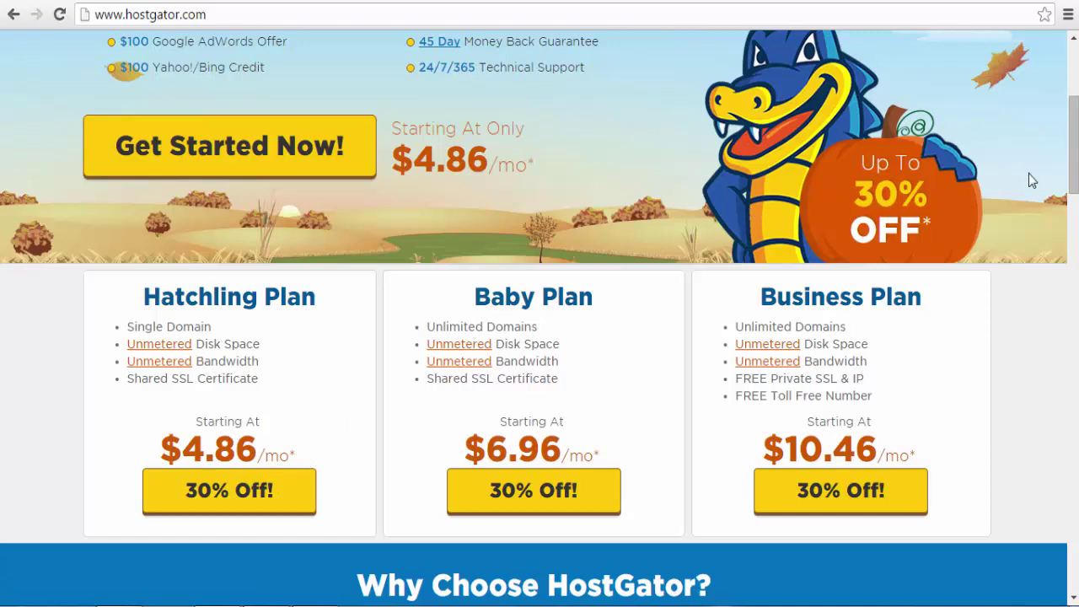
{"action": "left_click_drag", "start_coordinate": [1073, 144], "coordinate": [1073, 93]}
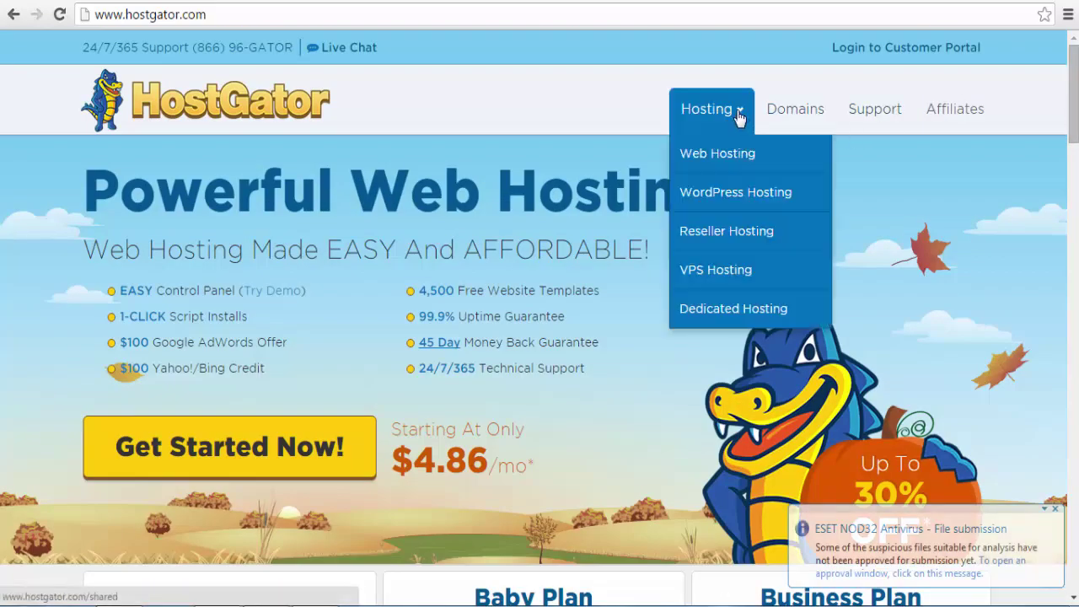
{"action": "left_click", "coordinate": [726, 154]}
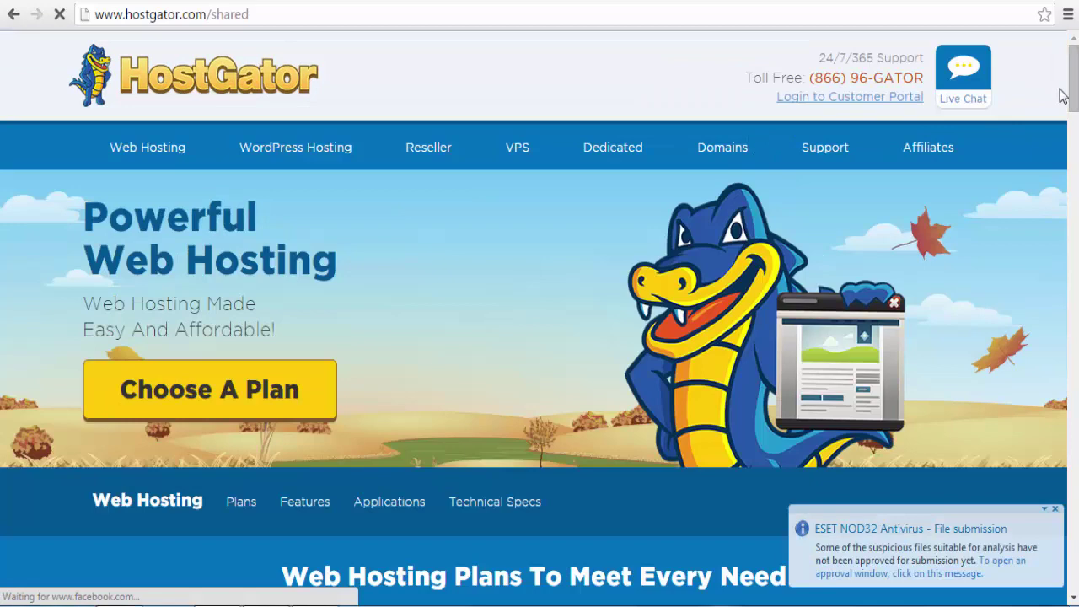
Step: Jump to the Hatchling, Baby and Business plan comparison with Choose A Plan
{"action": "scroll", "coordinate": [1076, 95], "scroll_direction": "down", "scroll_amount": 3}
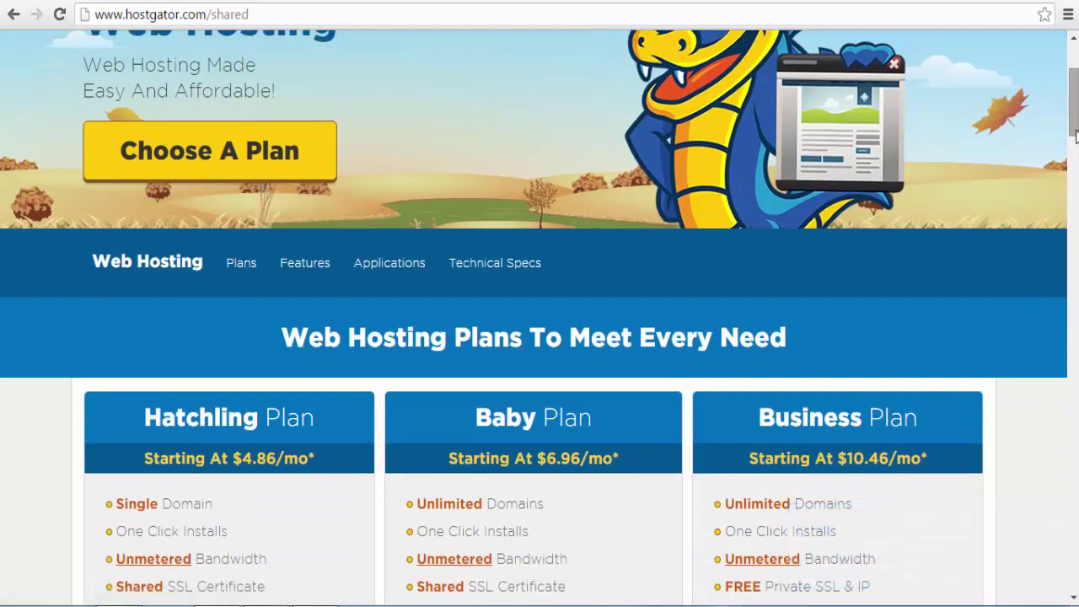
{"action": "left_click_drag", "start_coordinate": [1076, 130], "coordinate": [1068, 118]}
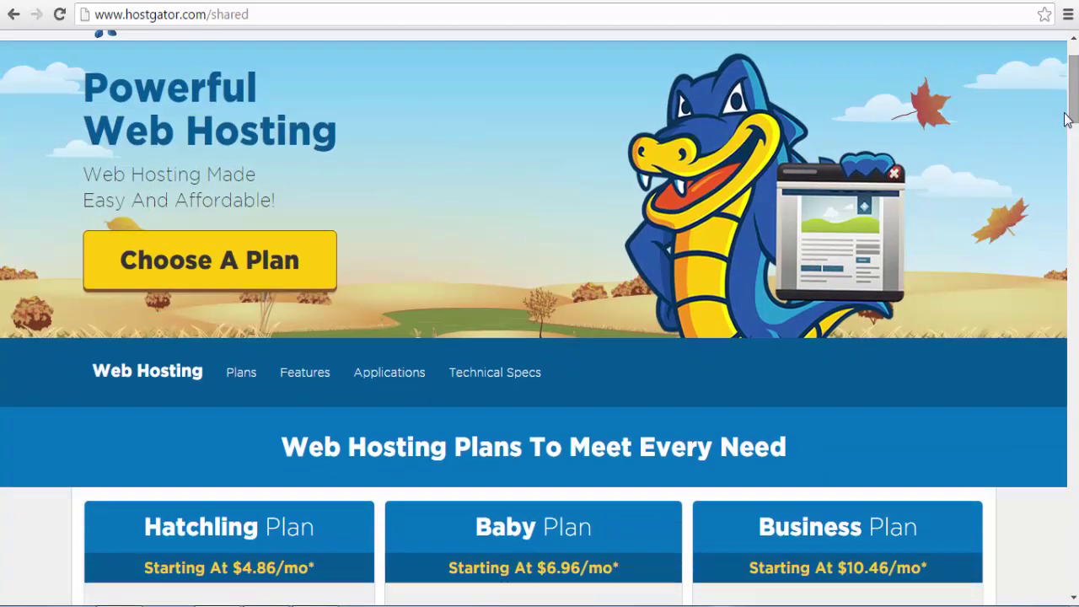
{"action": "left_click", "coordinate": [318, 262]}
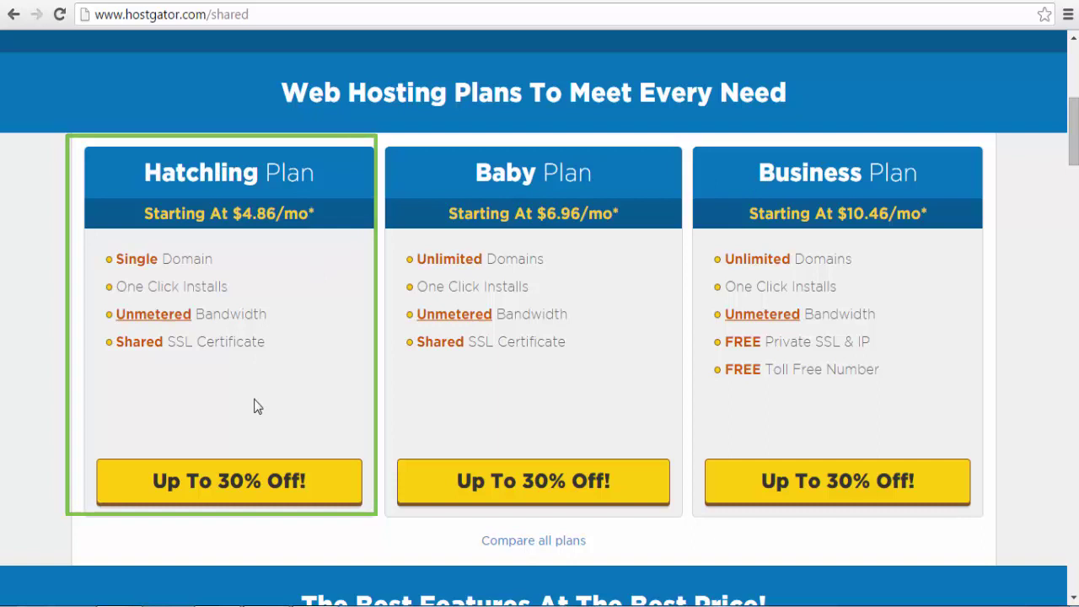
Step: Order the Hatchling plan and enter lokshineconomics.com as an already-owned domain
{"action": "left_click", "coordinate": [256, 481]}
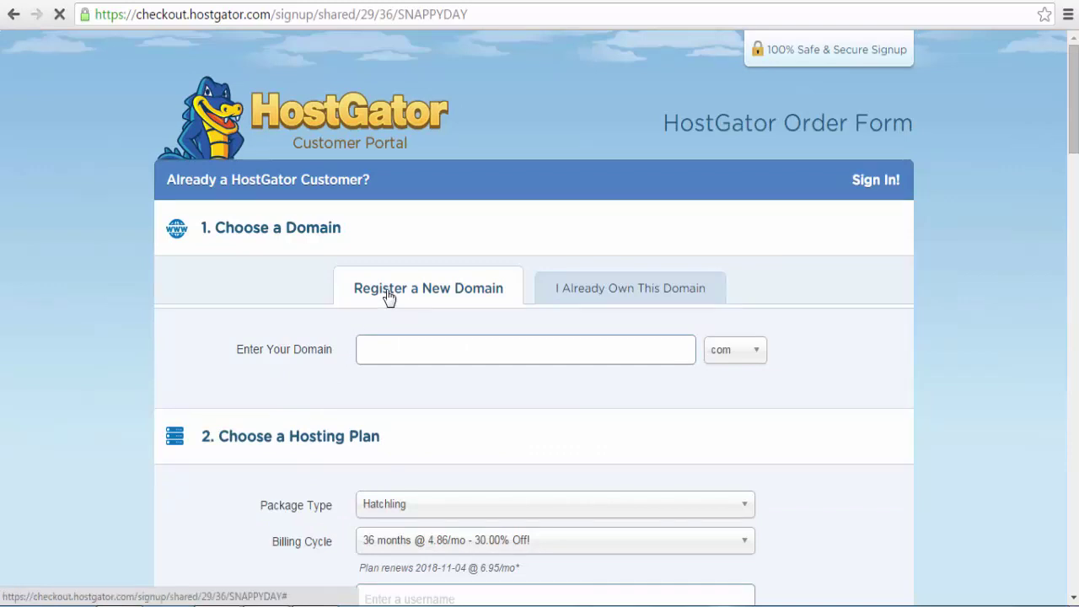
{"action": "left_click", "coordinate": [582, 293]}
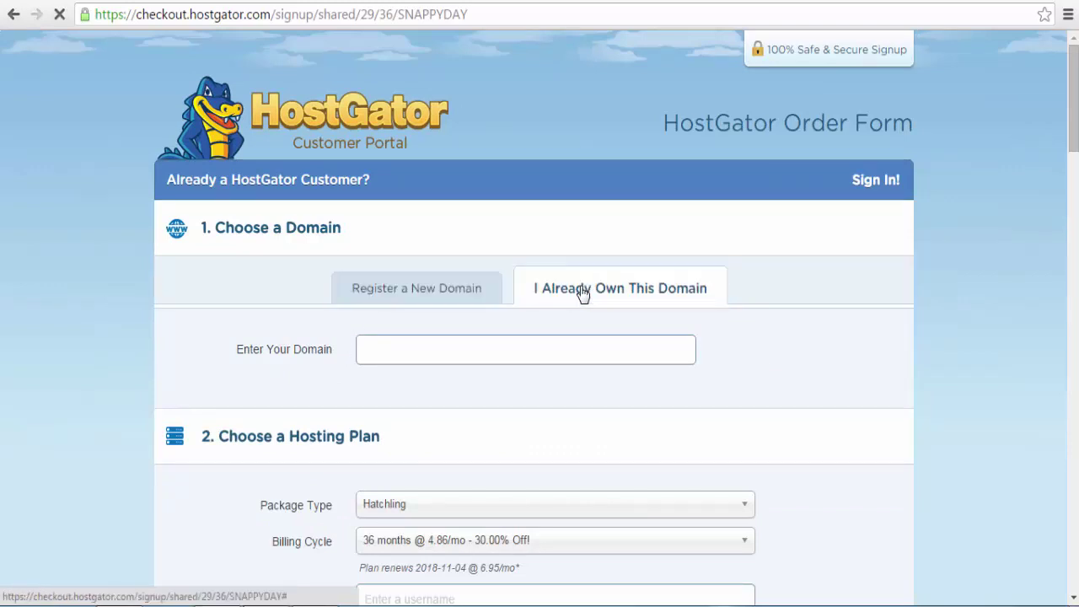
{"action": "left_click", "coordinate": [453, 292]}
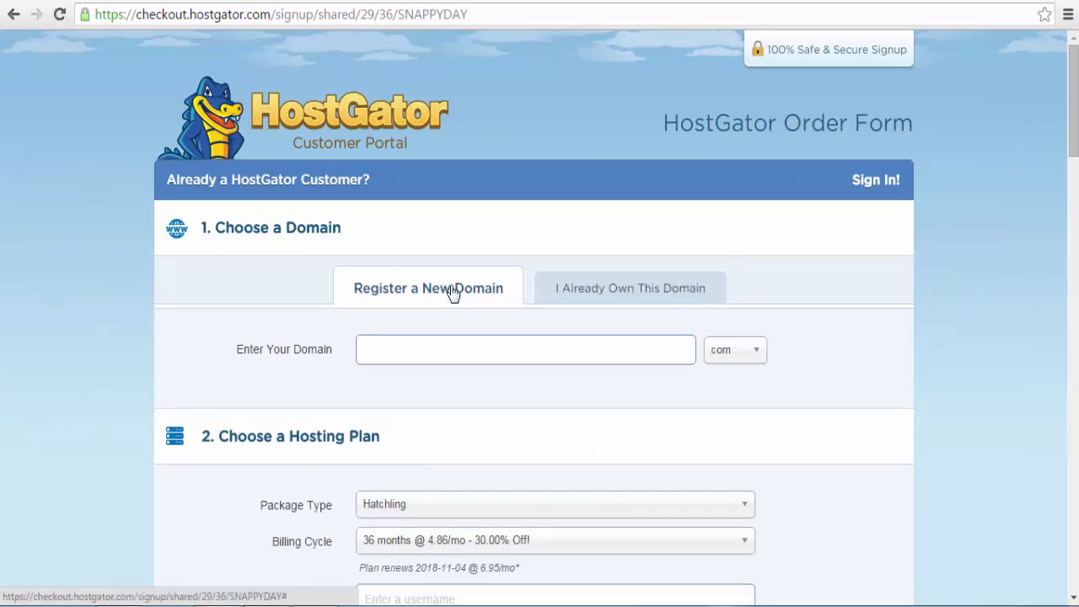
{"action": "left_click", "coordinate": [590, 299]}
{"action": "left_click", "coordinate": [531, 355]}
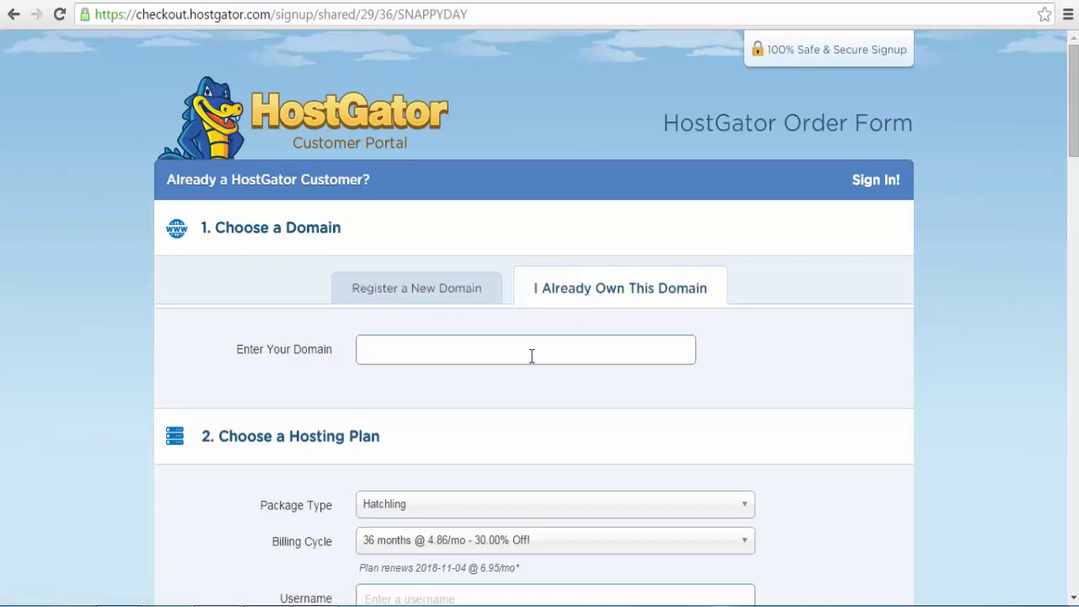
{"action": "type", "text": "lokshine"}
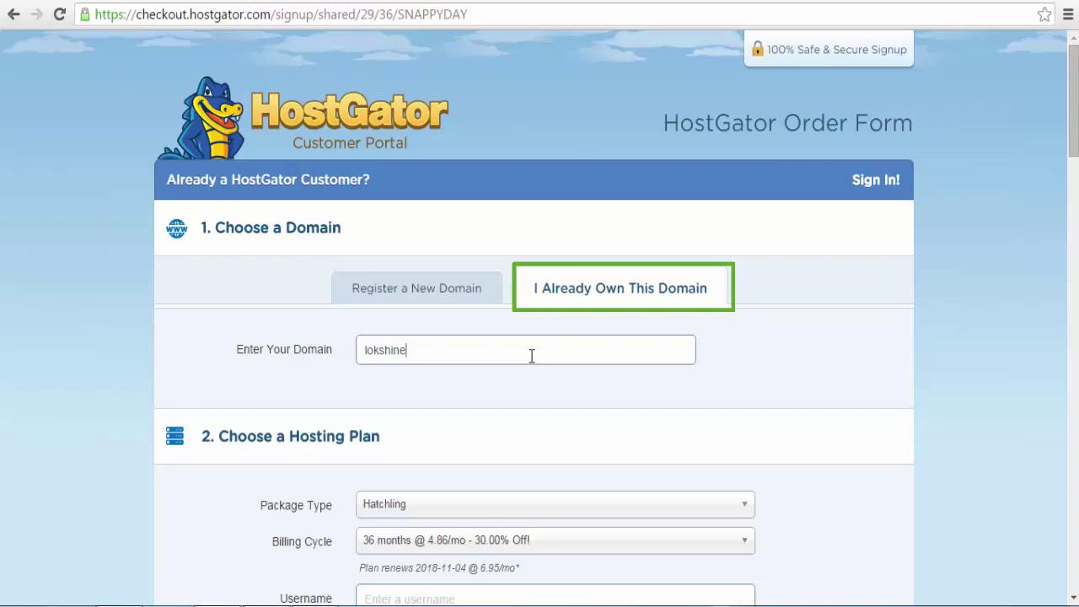
{"action": "type", "text": "conomics.com"}
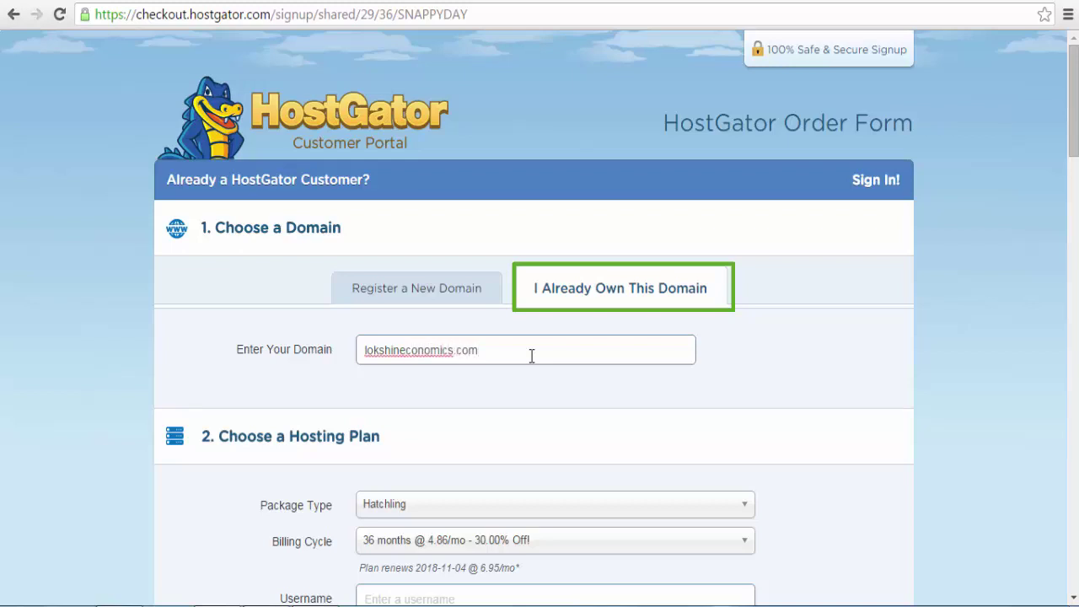
{"action": "left_click", "coordinate": [1075, 152]}
Step: Switch the Hatchling billing cycle to 1 month @ 8.76/mo and focus the Username field
{"action": "left_click_drag", "start_coordinate": [1076, 152], "coordinate": [1076, 212]}
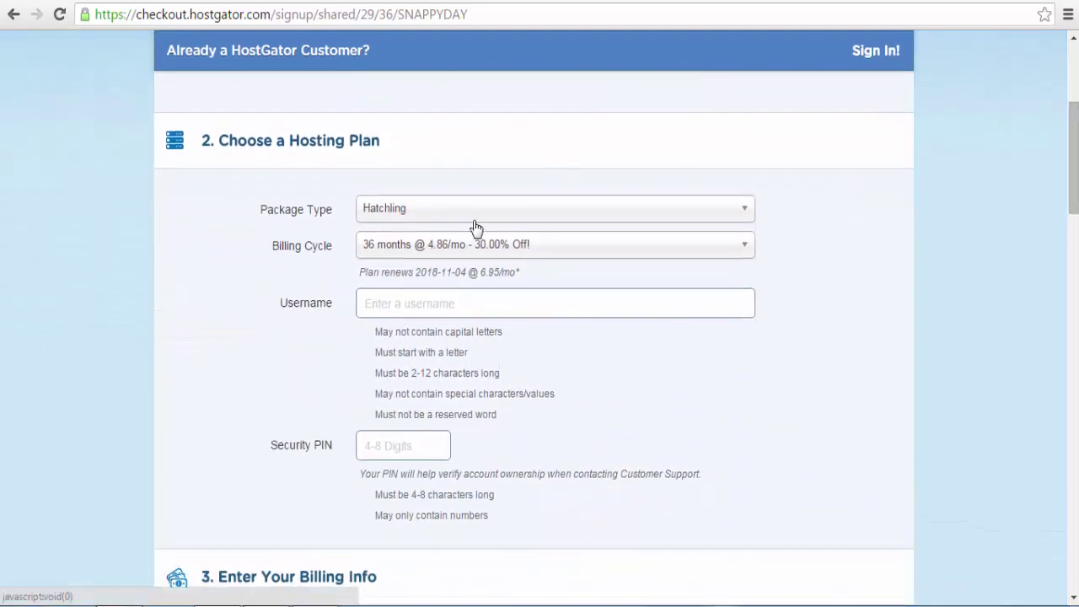
{"action": "left_click", "coordinate": [455, 246]}
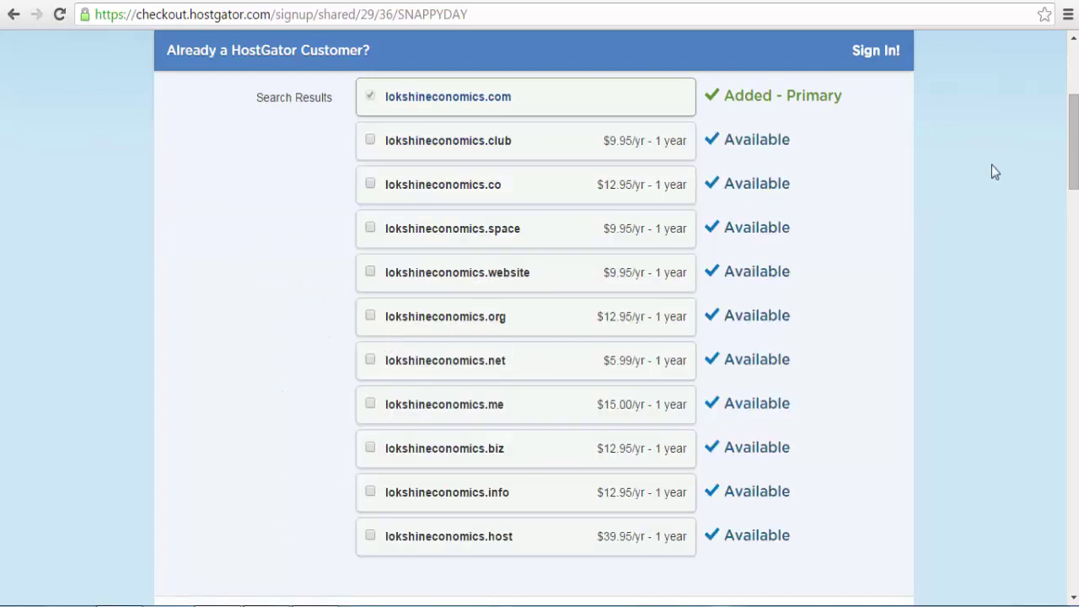
{"action": "left_click_drag", "start_coordinate": [1075, 163], "coordinate": [806, 249]}
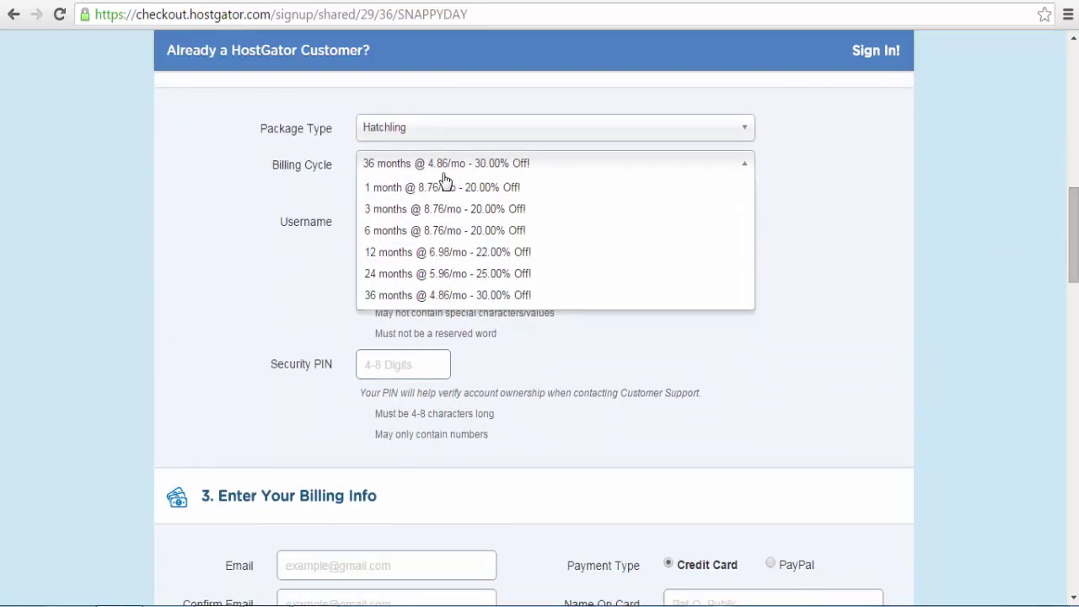
{"action": "left_click", "coordinate": [377, 188]}
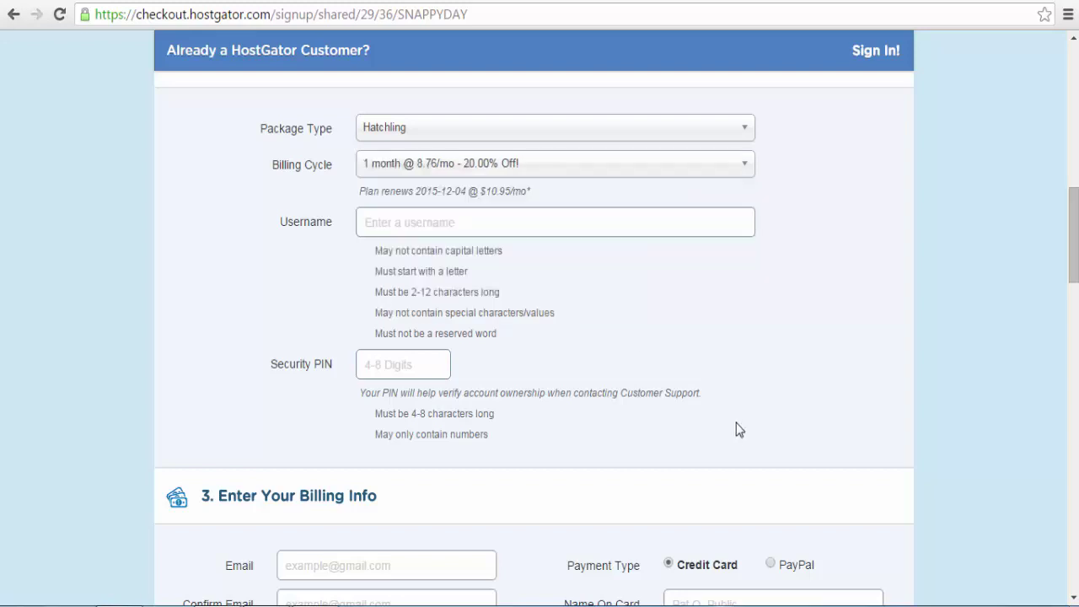
{"action": "left_click", "coordinate": [446, 170]}
{"action": "left_click", "coordinate": [445, 170]}
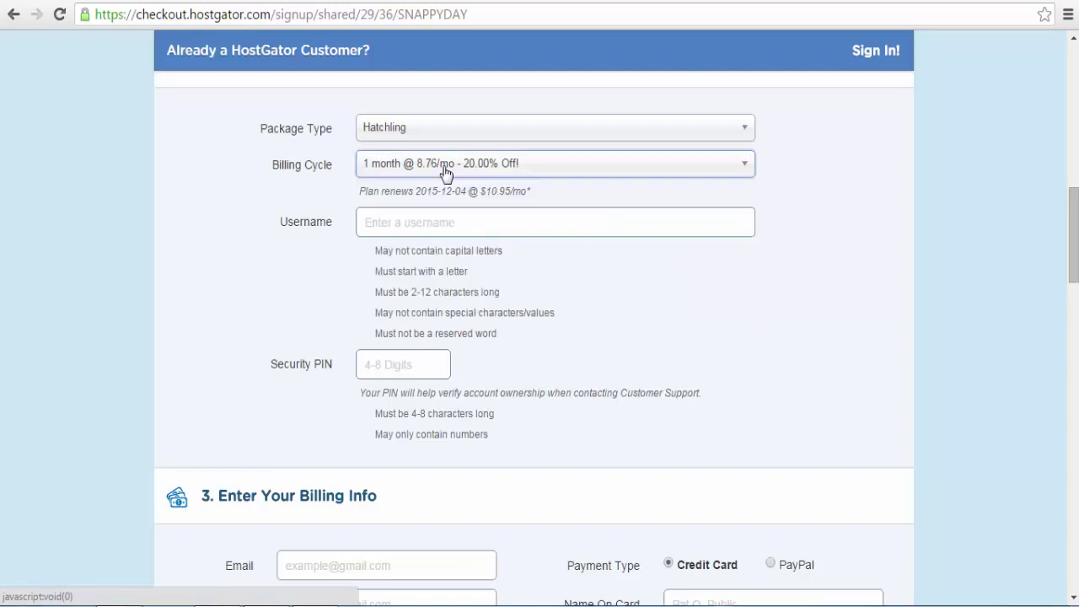
{"action": "left_click", "coordinate": [425, 225]}
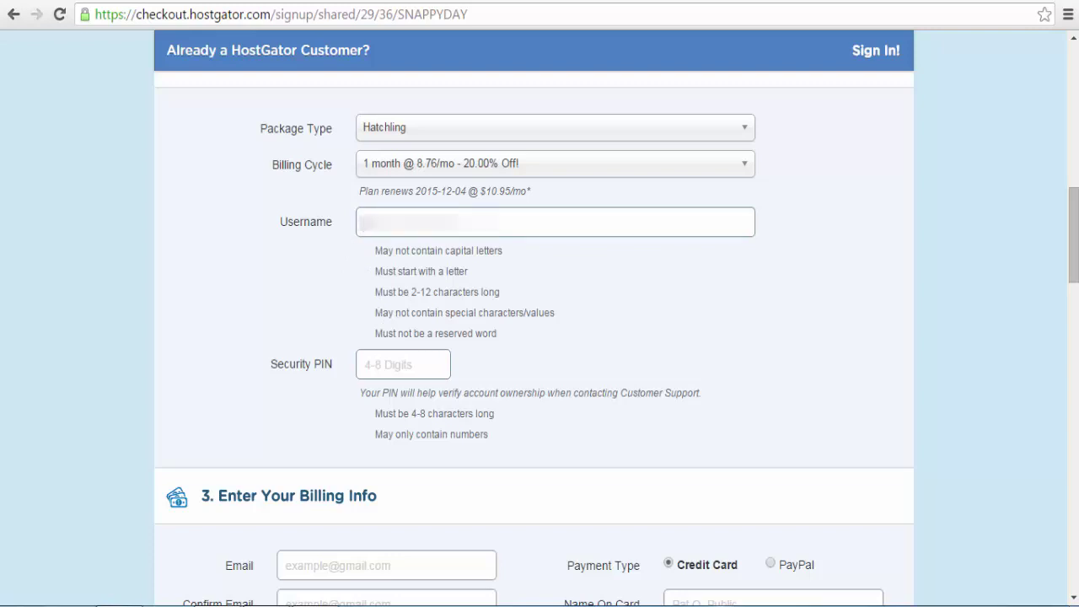
Step: Enter 'hostgator' as the username and scroll to Enter Your Billing Info
{"action": "type", "text": "hostgator"}
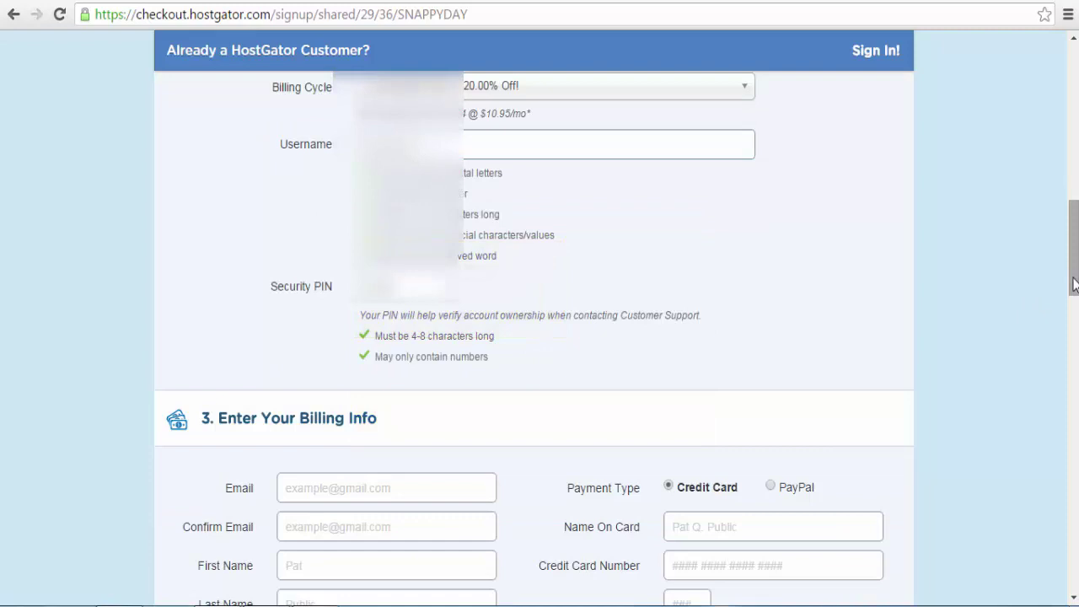
{"action": "left_click_drag", "start_coordinate": [1074, 285], "coordinate": [1074, 338]}
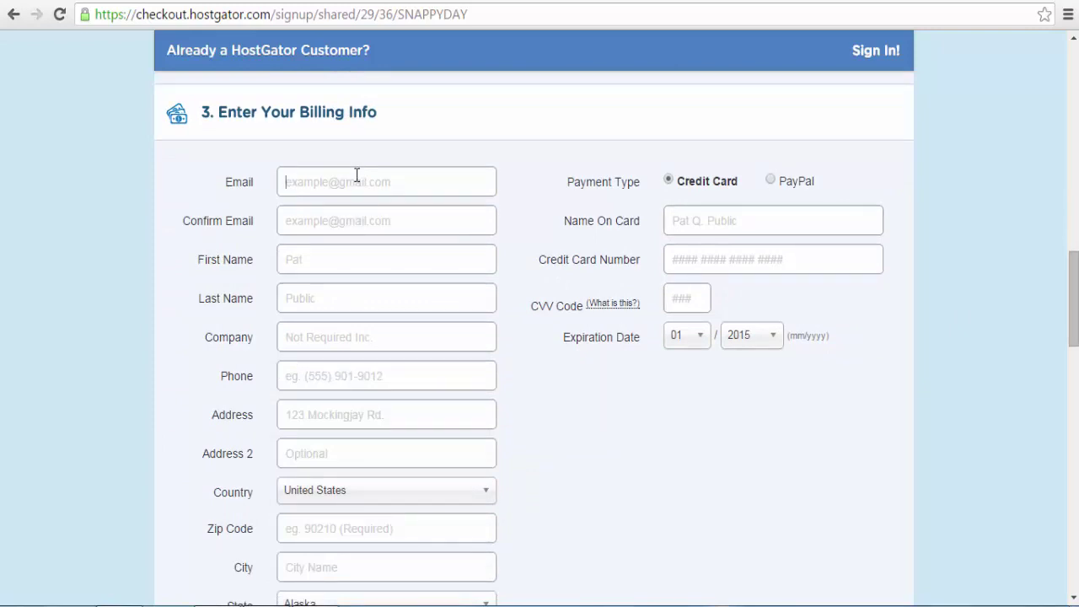
Step: Fill in the billing email and its confirmation, first and last name, company name and phone
{"action": "left_click", "coordinate": [357, 174]}
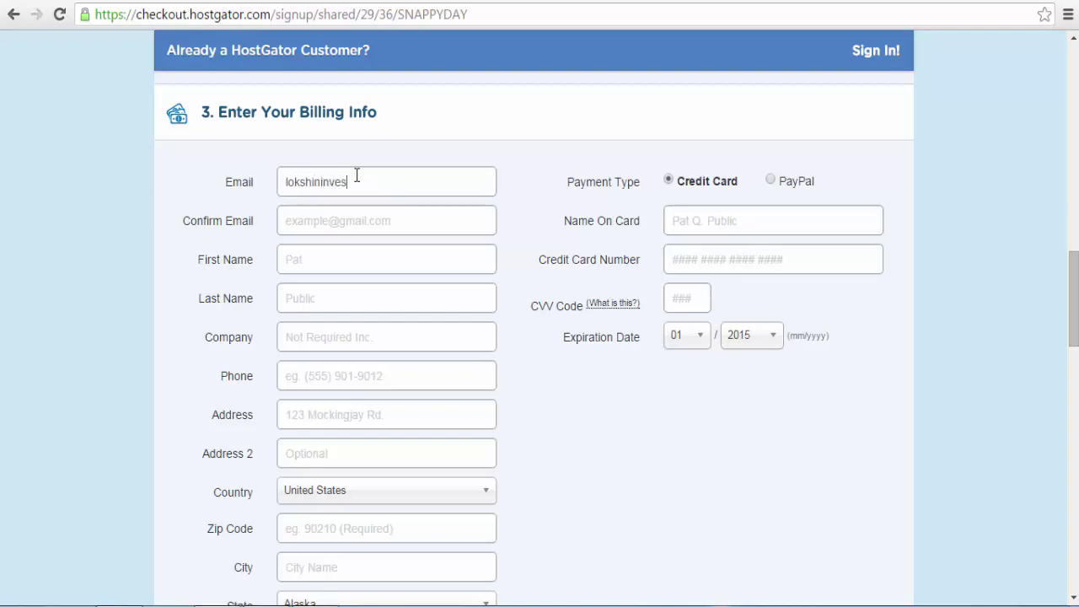
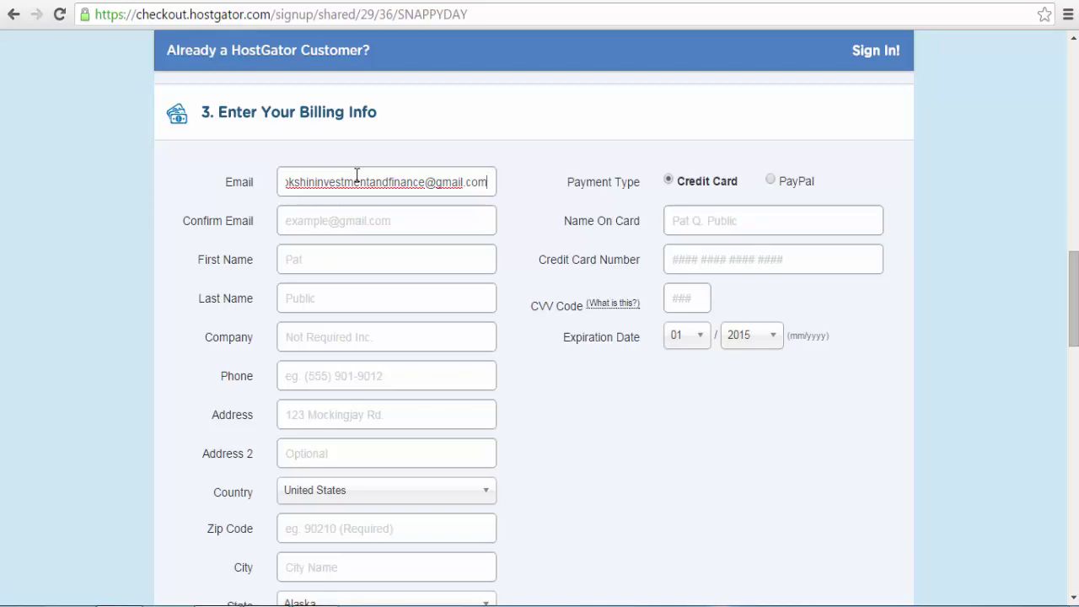
{"action": "key", "text": "Tab"}
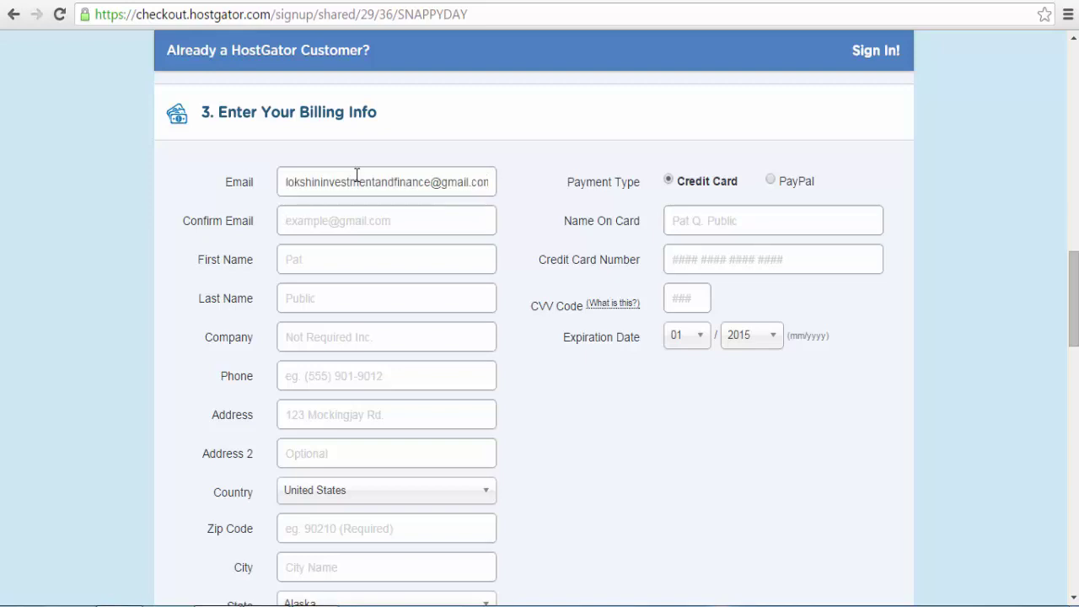
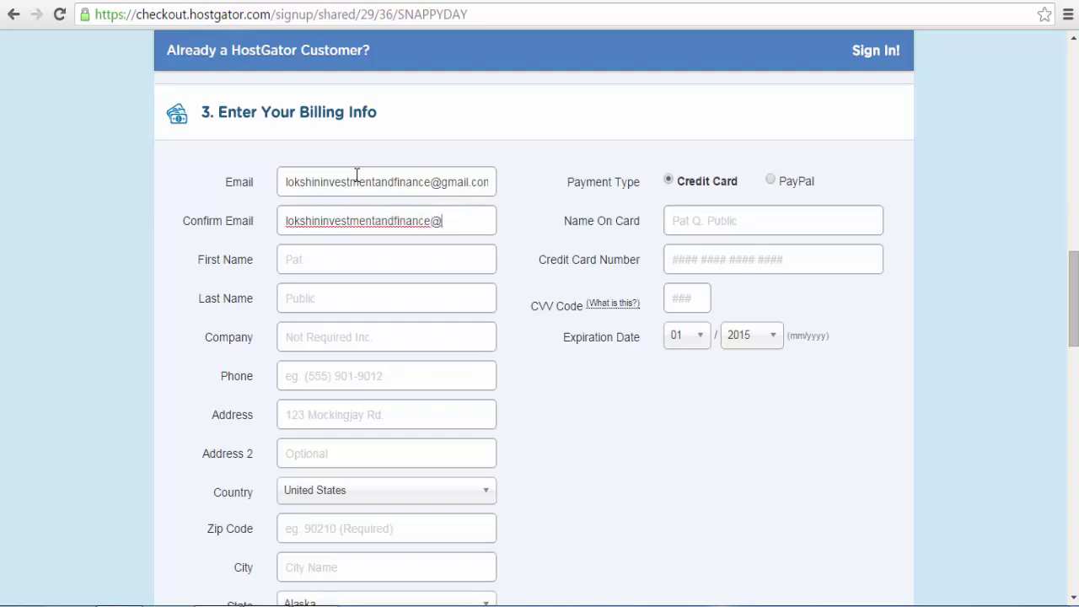
{"action": "key", "text": "Tab"}
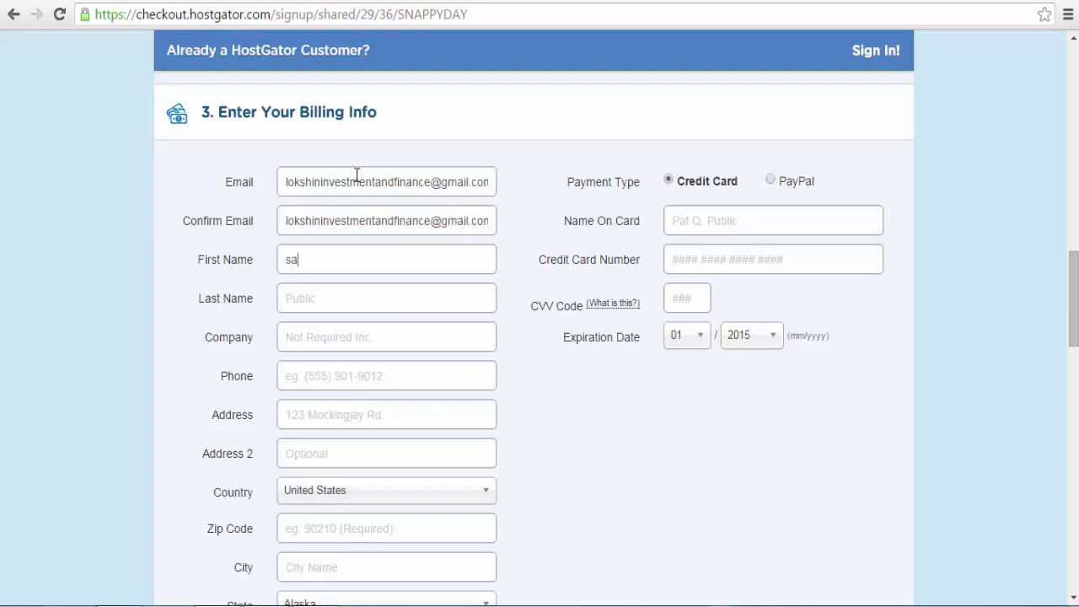
{"action": "key", "text": "Tab"}
{"action": "key", "text": "Tab"}
{"action": "type", "text": "lokshi"}
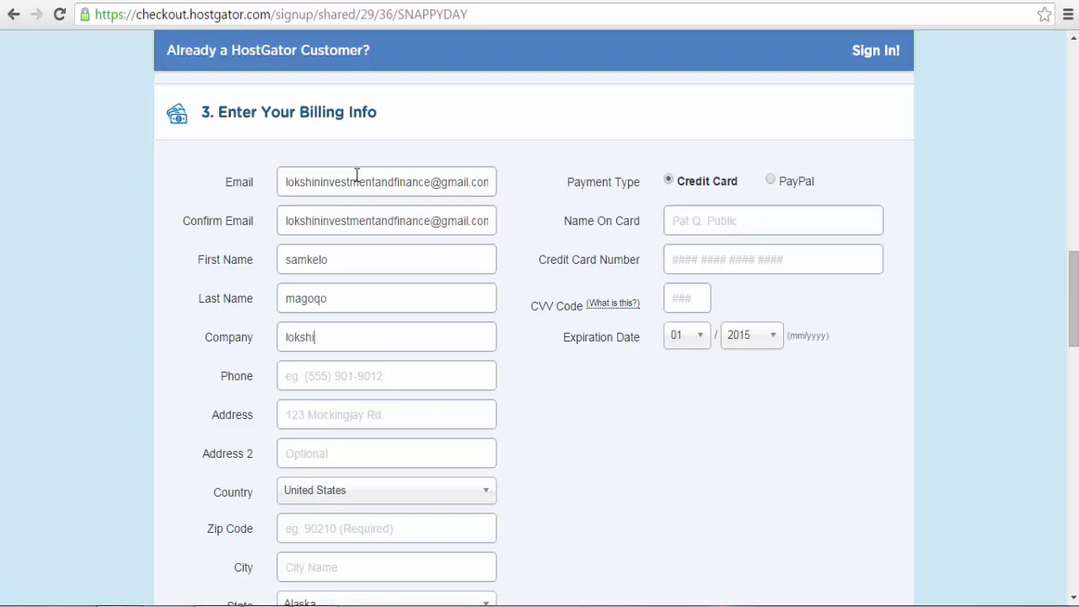
{"action": "type", "text": "n investment finance and e"}
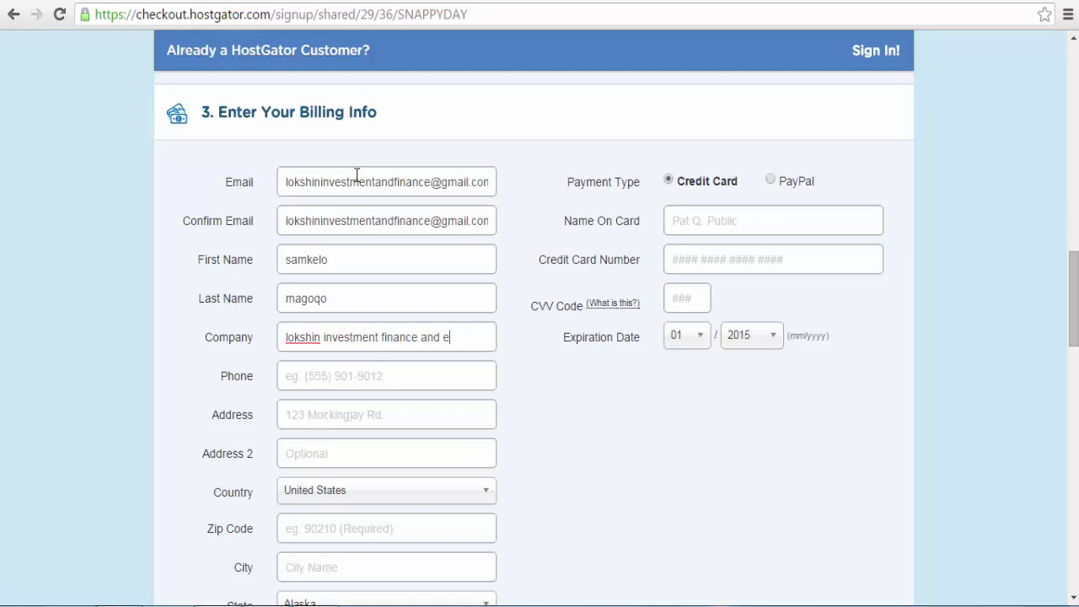
{"action": "type", "text": "conomics"}
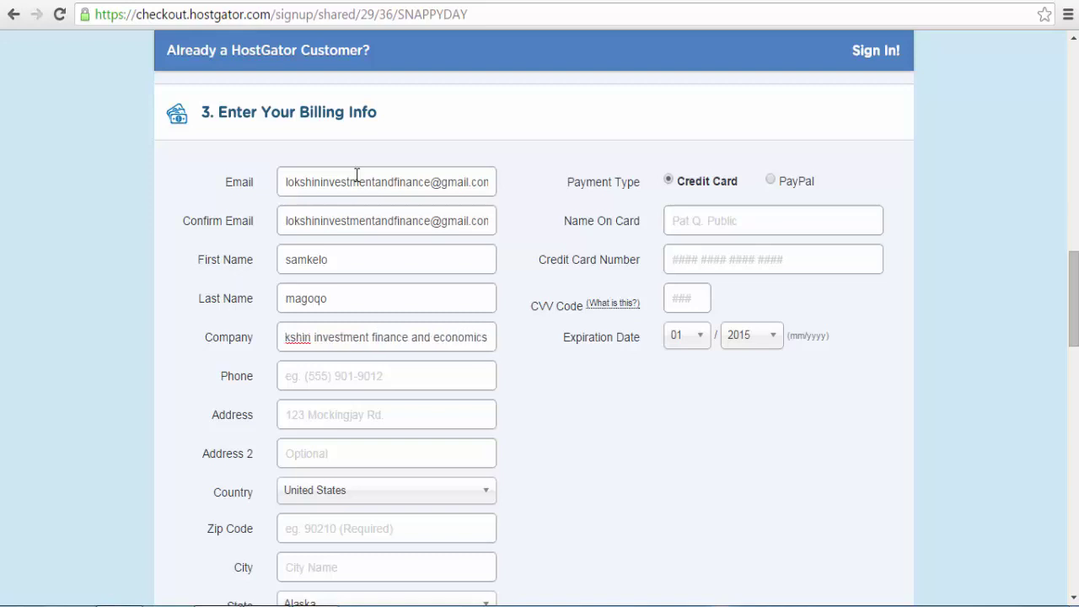
{"action": "type", "text": " group"}
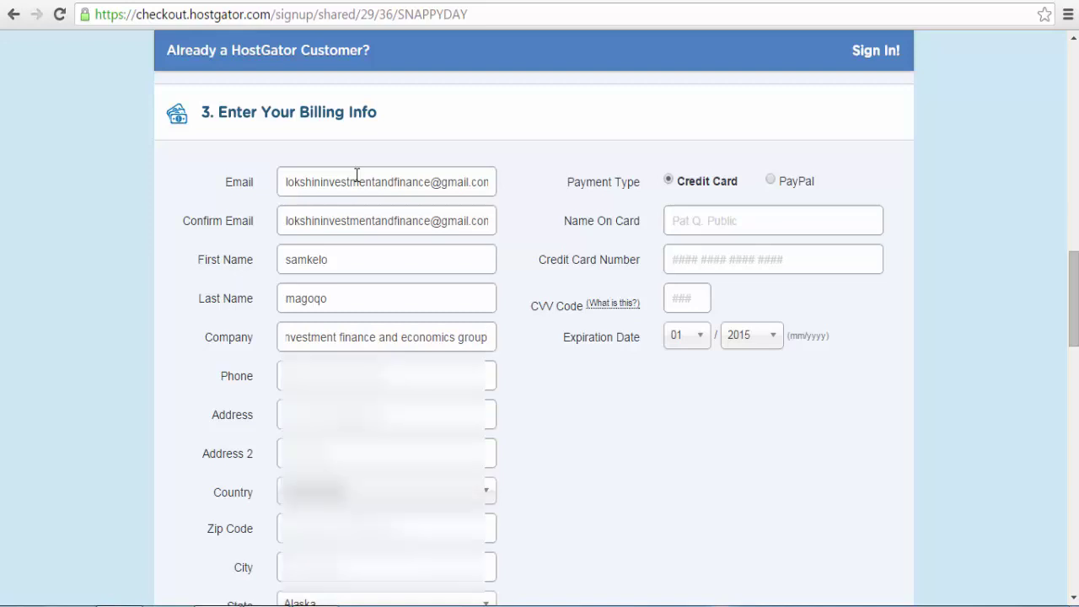
{"action": "key", "text": "Tab"}
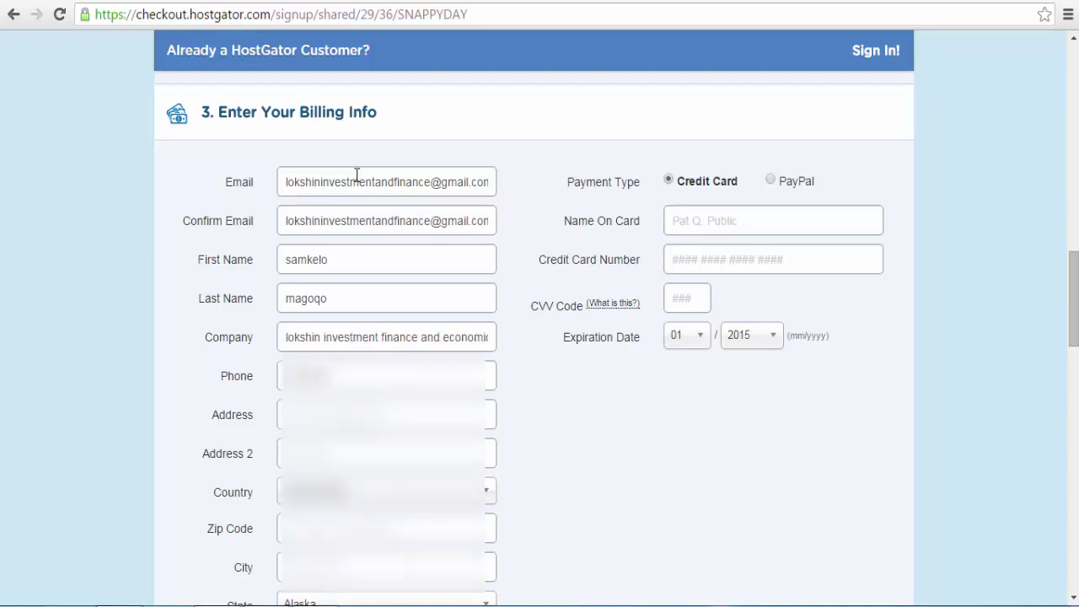
{"action": "type", "text": "0"}
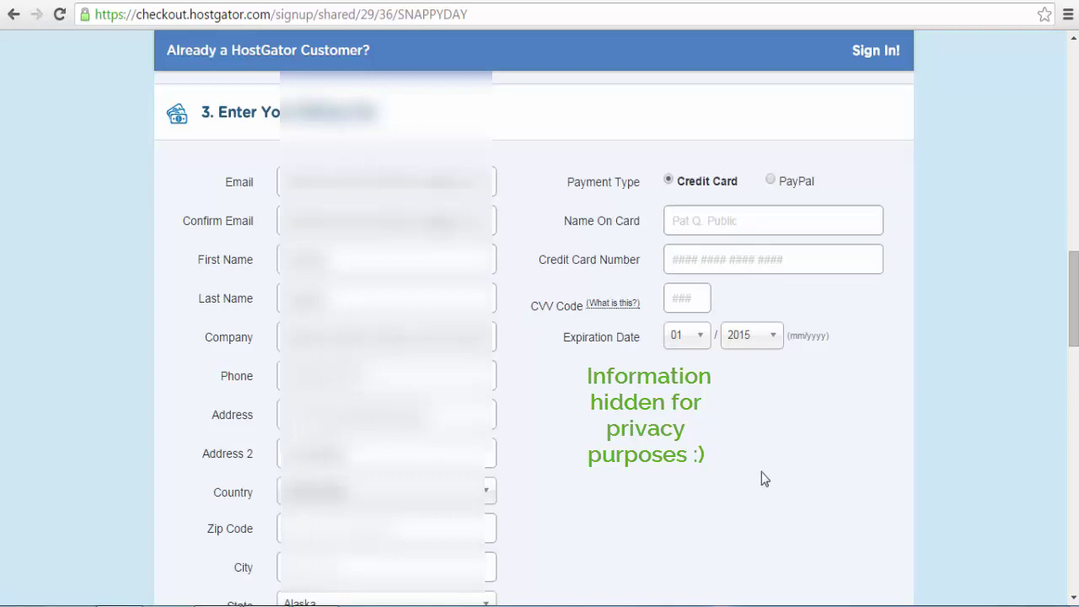
Step: Choose the billing country, enter the city 'ityville', and set the state to KwaZulu-Natal
{"action": "left_click_drag", "start_coordinate": [1074, 352], "coordinate": [1075, 386]}
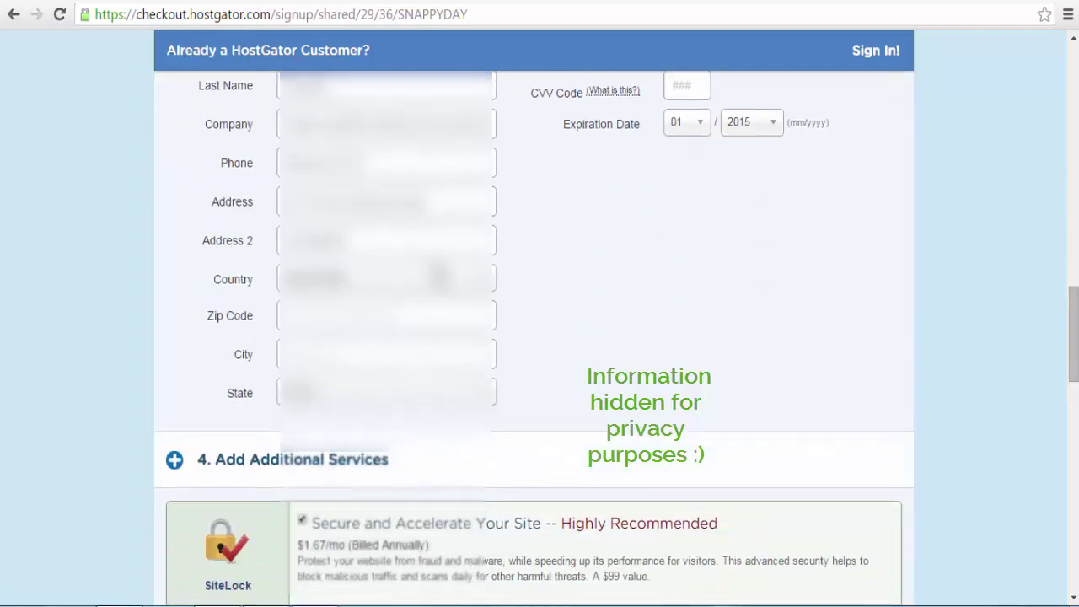
{"action": "left_click", "coordinate": [439, 278]}
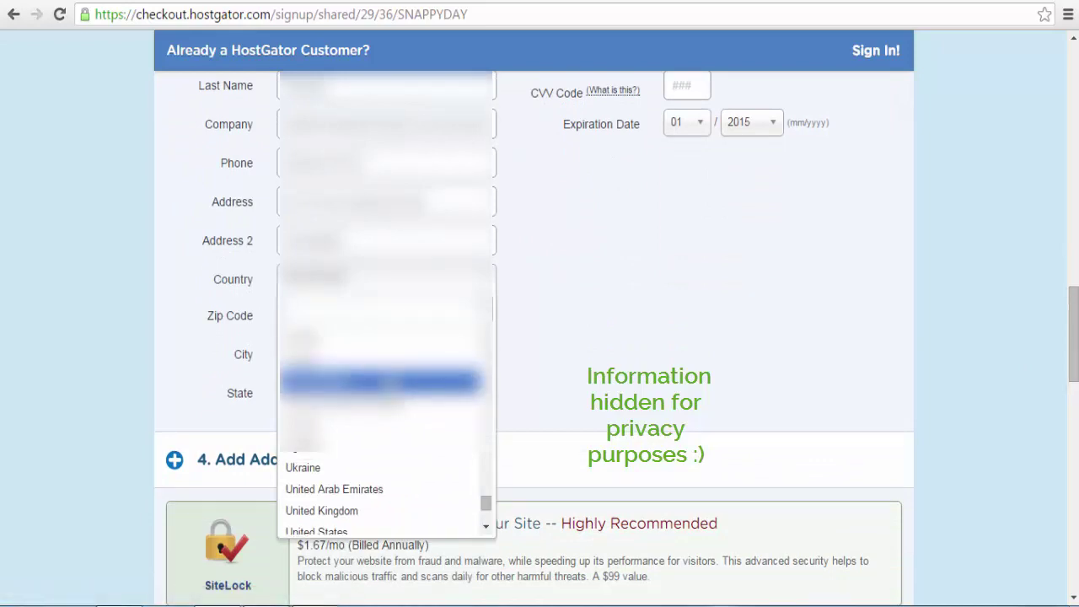
{"action": "scroll", "coordinate": [386, 405], "scroll_direction": "down", "scroll_amount": 2}
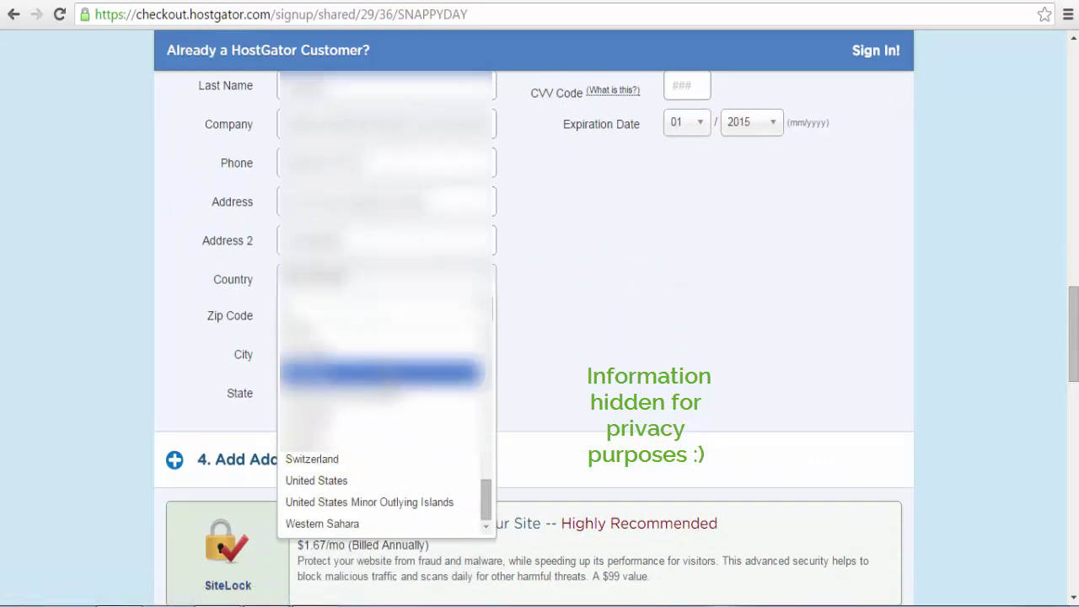
{"action": "key", "text": "Return"}
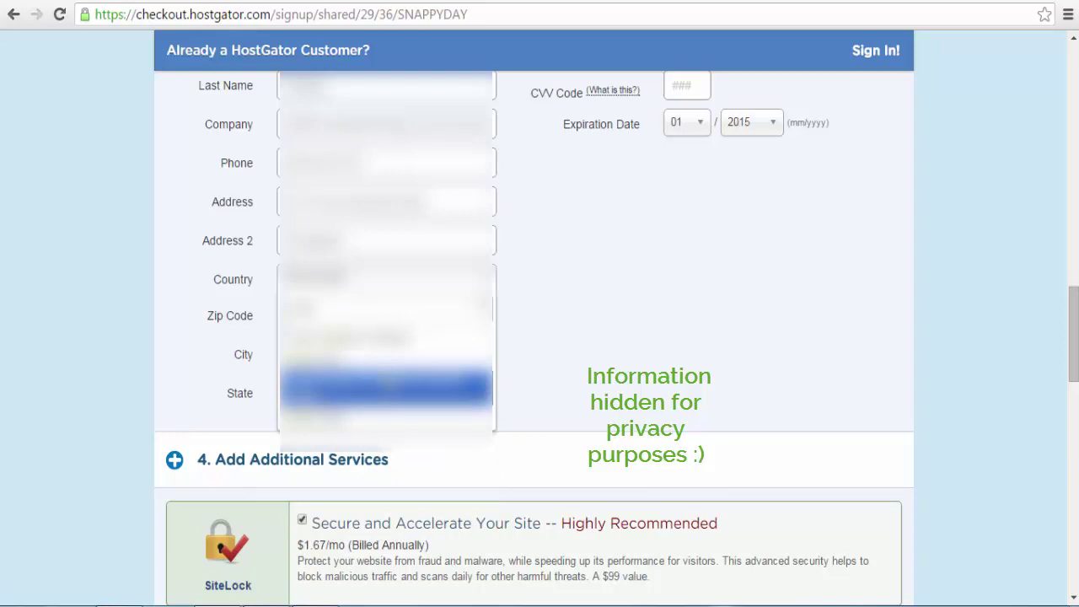
{"action": "key", "text": "Return"}
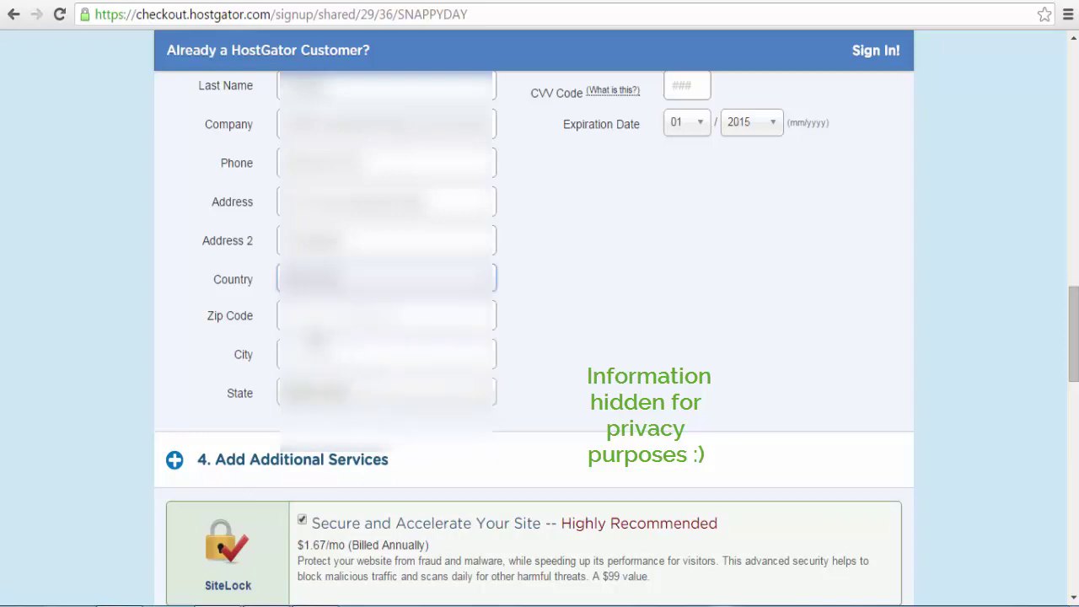
{"action": "left_click", "coordinate": [308, 329]}
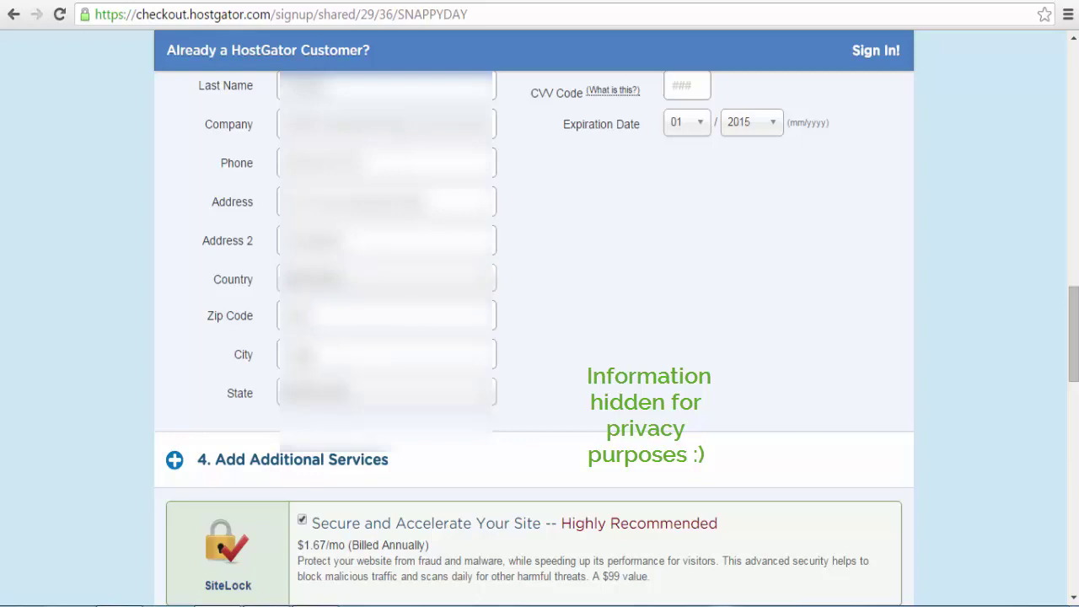
{"action": "type", "text": "ityville"}
{"action": "left_click", "coordinate": [307, 402]}
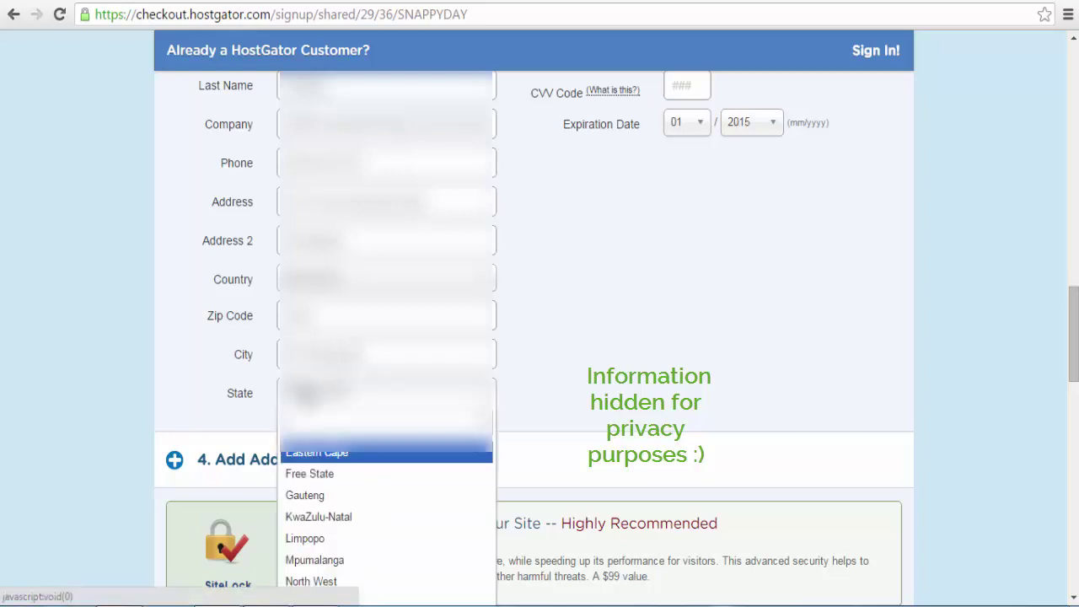
{"action": "left_click", "coordinate": [312, 516]}
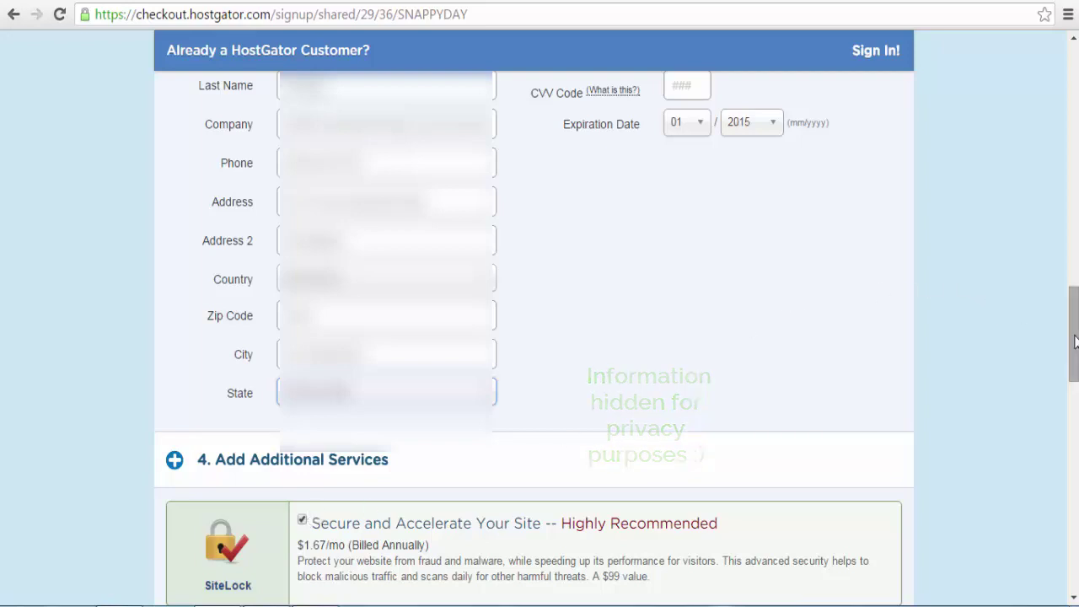
{"action": "left_click_drag", "start_coordinate": [1073, 346], "coordinate": [1073, 380]}
Step: Uncheck the SiteLock and CodeGuard Site Backup add-ons, leaving $8.76 due
{"action": "scroll", "coordinate": [540, 338], "scroll_direction": "down", "scroll_amount": 1}
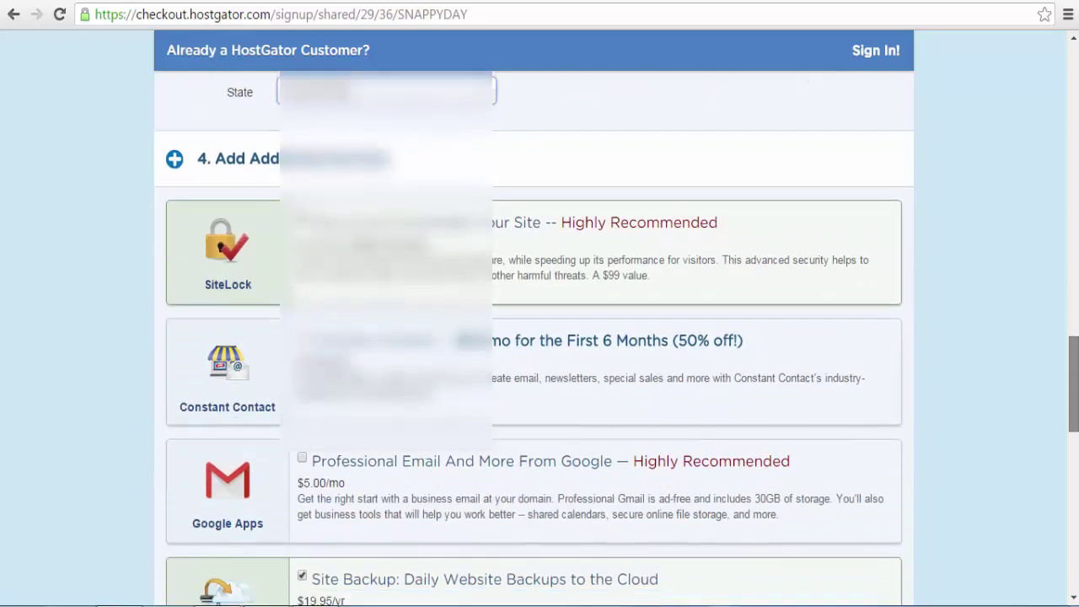
{"action": "scroll", "coordinate": [540, 338], "scroll_direction": "down", "scroll_amount": 1}
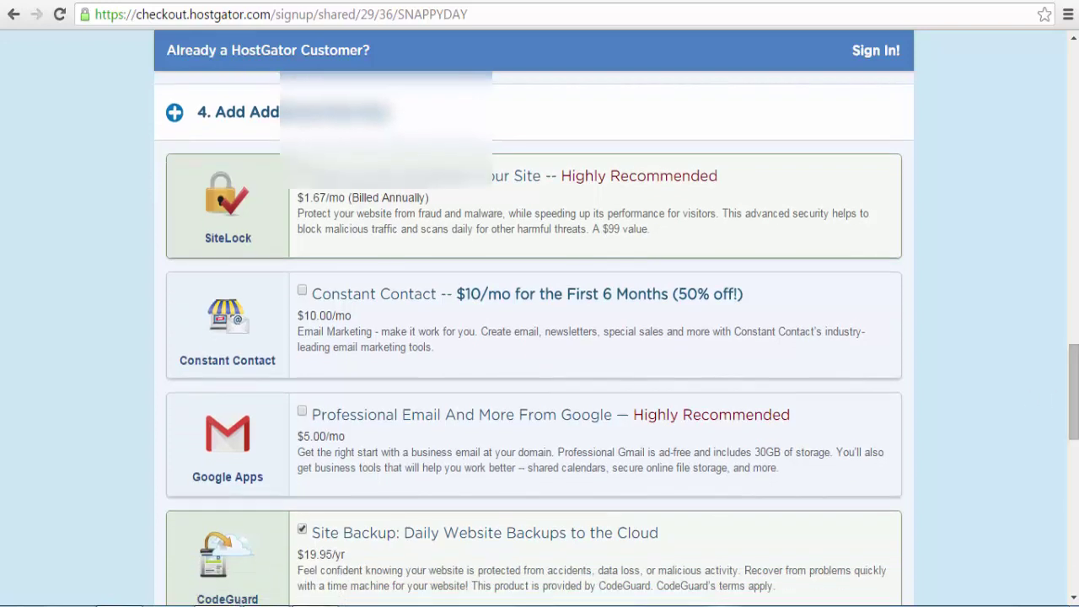
{"action": "scroll", "coordinate": [506, 303], "scroll_direction": "up", "scroll_amount": 3}
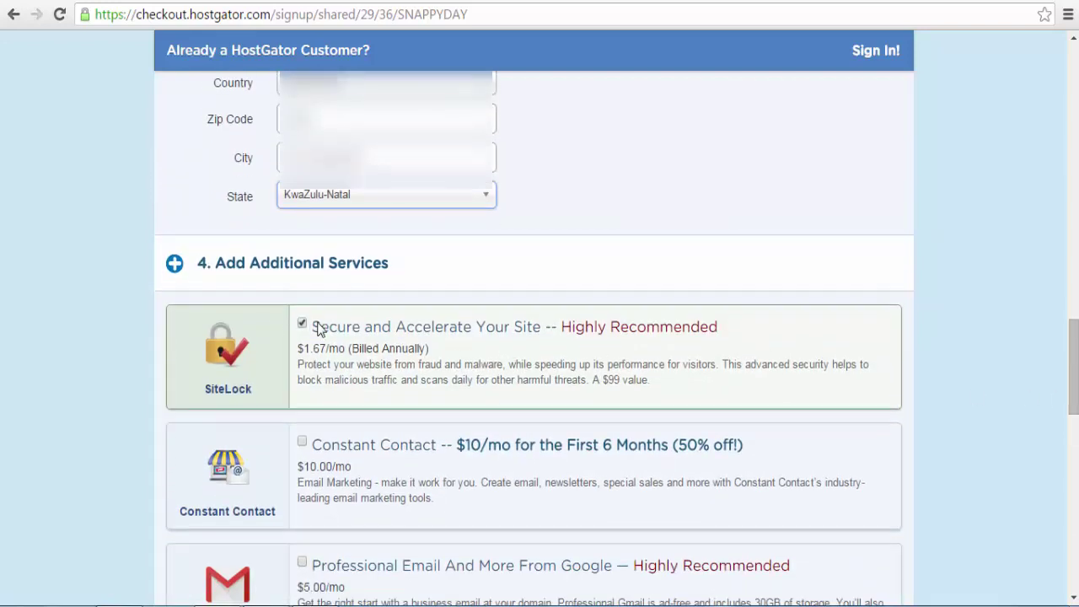
{"action": "left_click", "coordinate": [301, 324]}
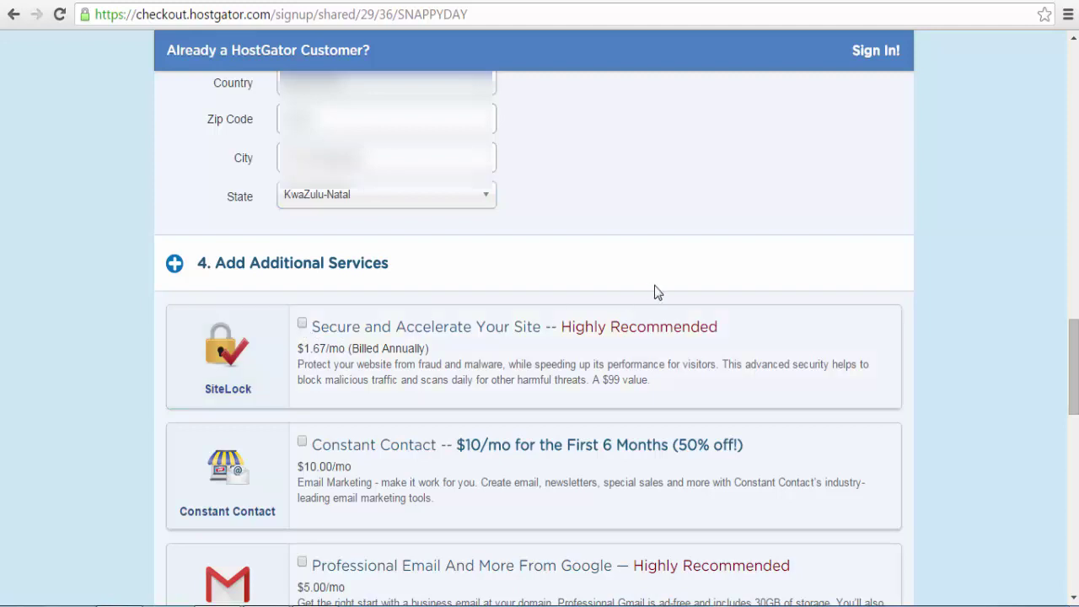
{"action": "left_click_drag", "start_coordinate": [1075, 366], "coordinate": [1075, 372]}
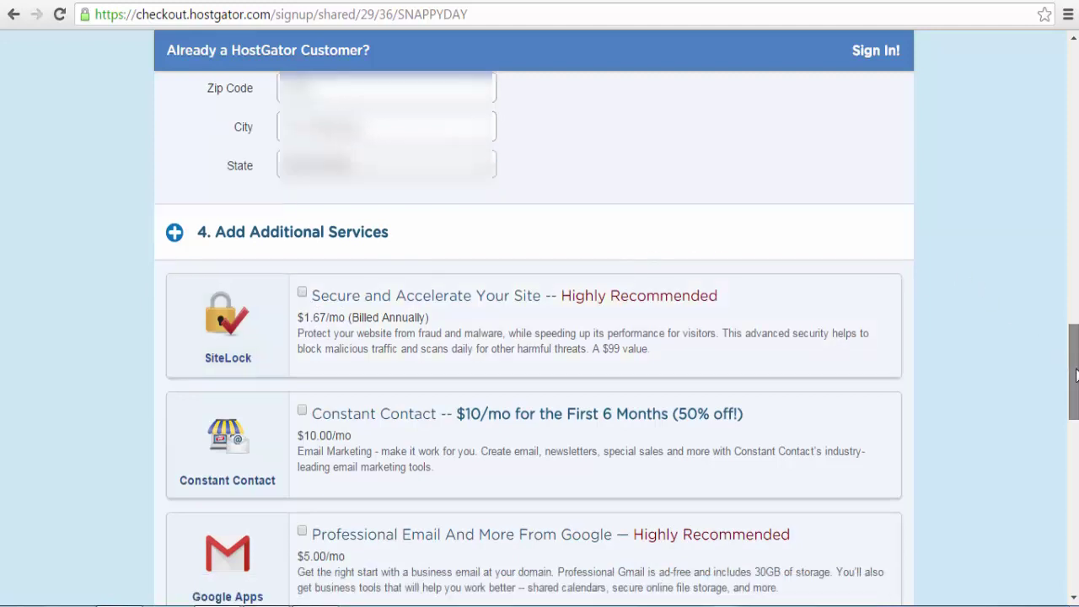
{"action": "scroll", "coordinate": [724, 369], "scroll_direction": "down", "scroll_amount": 4}
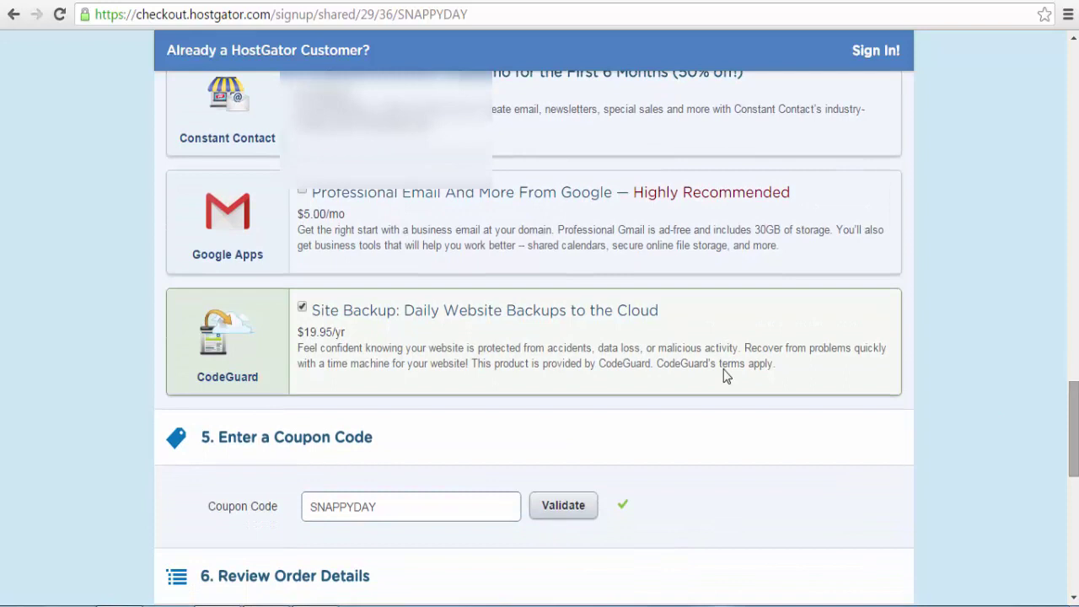
{"action": "left_click", "coordinate": [302, 307]}
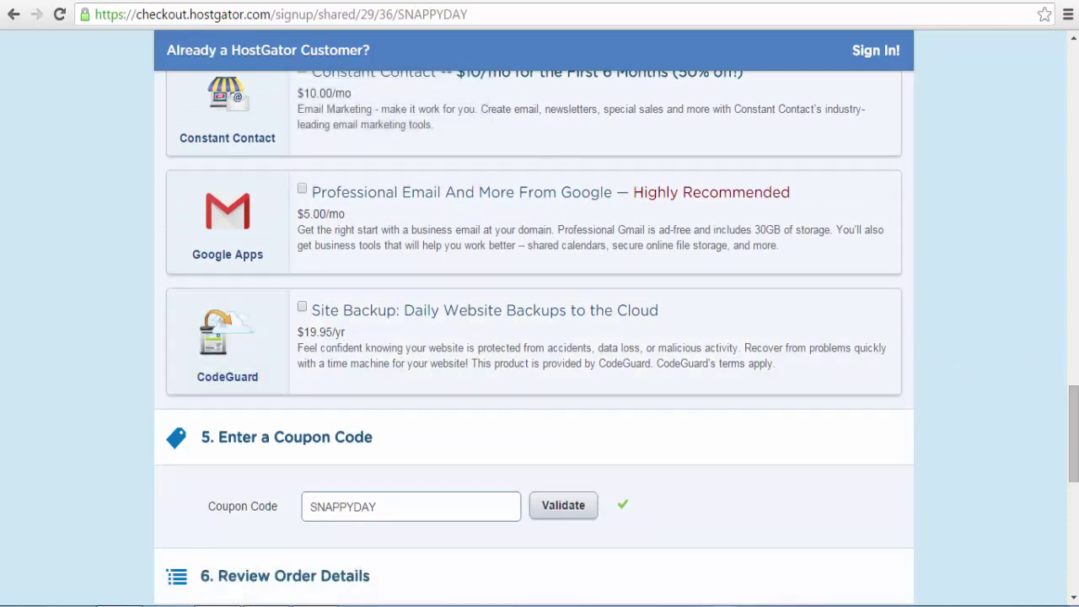
{"action": "left_click_drag", "start_coordinate": [1076, 413], "coordinate": [1075, 485]}
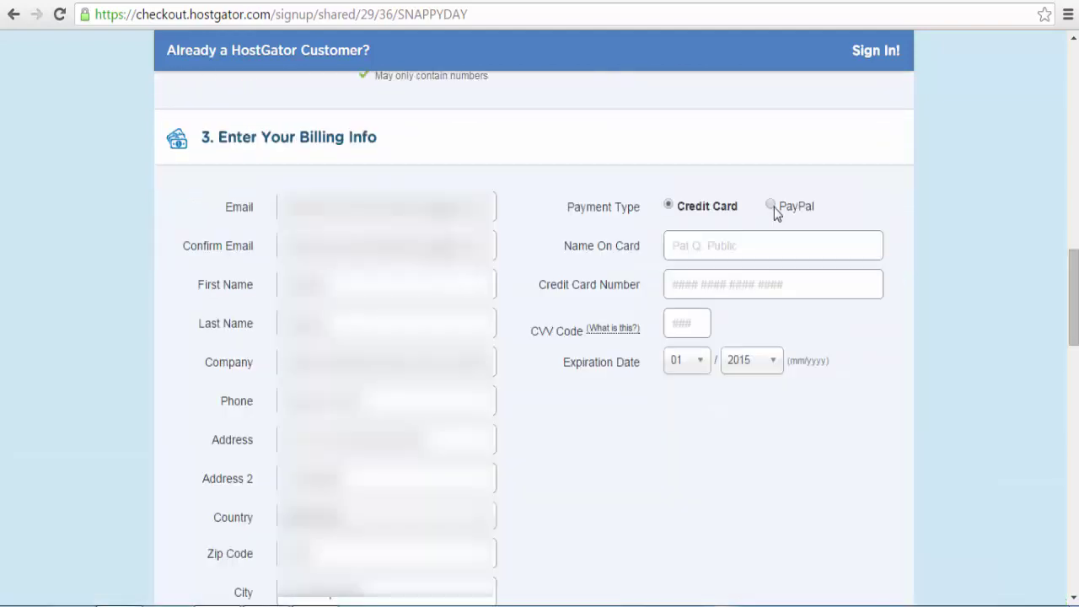
Step: Switch payment to Credit Card and fill in the name on card, card number and CVV
{"action": "left_click", "coordinate": [783, 210]}
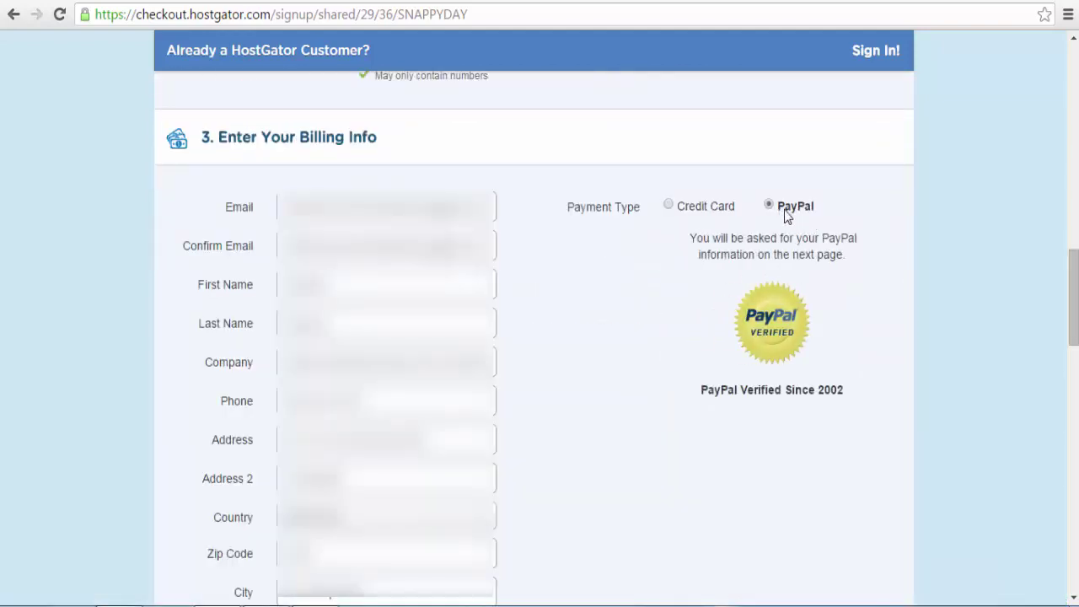
{"action": "left_click", "coordinate": [669, 208]}
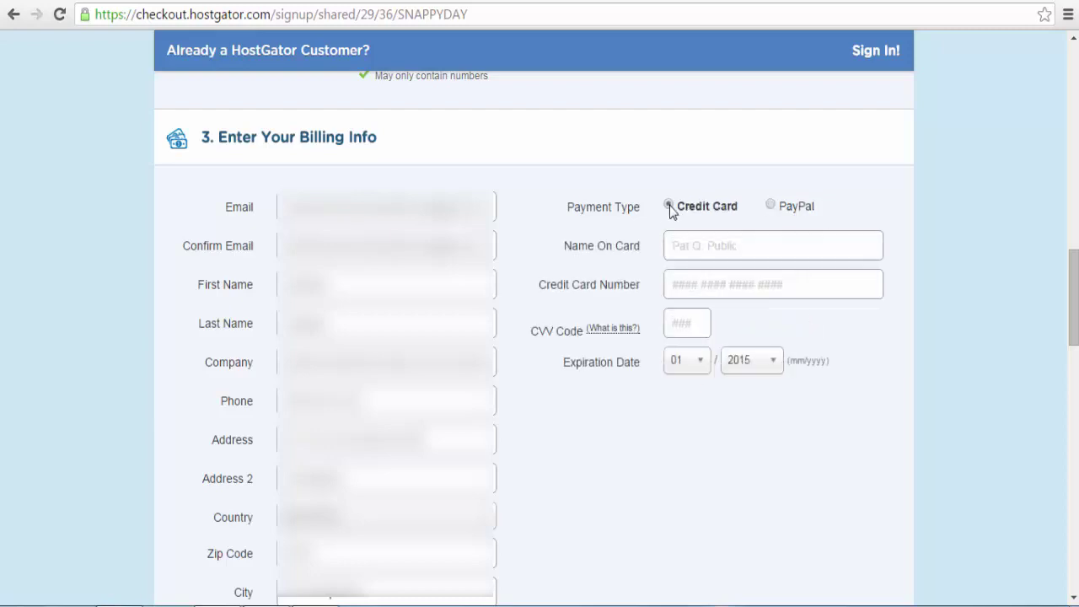
{"action": "left_click", "coordinate": [686, 251]}
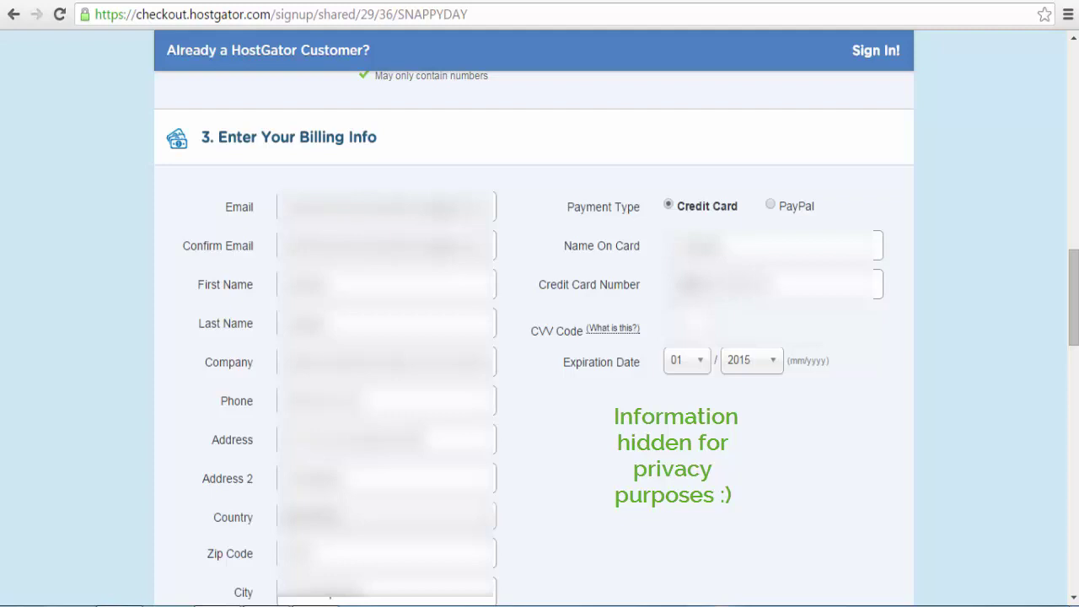
{"action": "type", "text": "1"}
Step: Set the card expiration date to 07/2018
{"action": "left_click", "coordinate": [688, 363]}
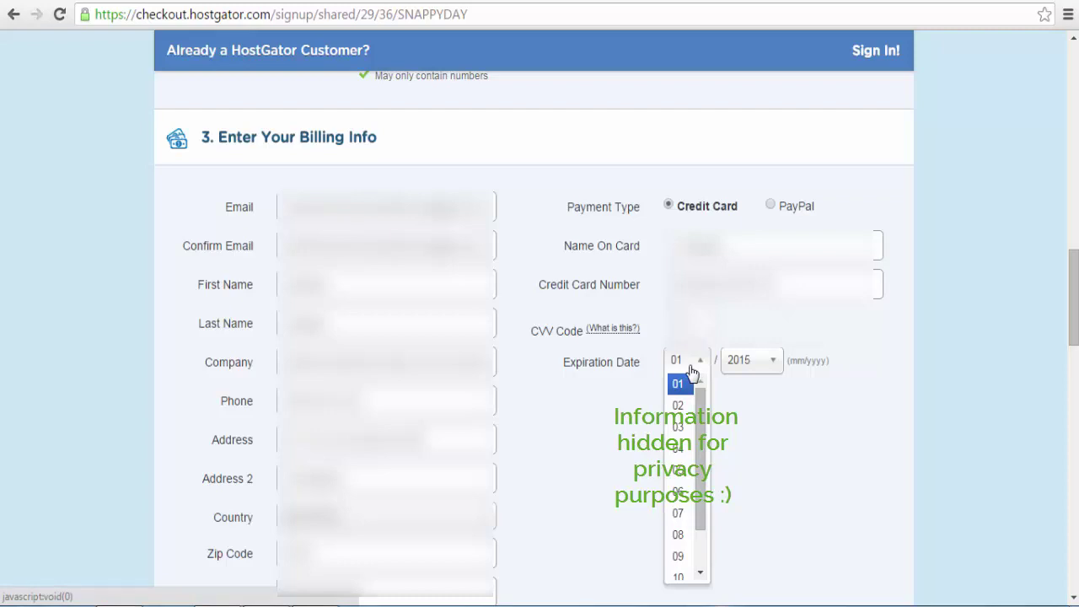
{"action": "left_click", "coordinate": [682, 521]}
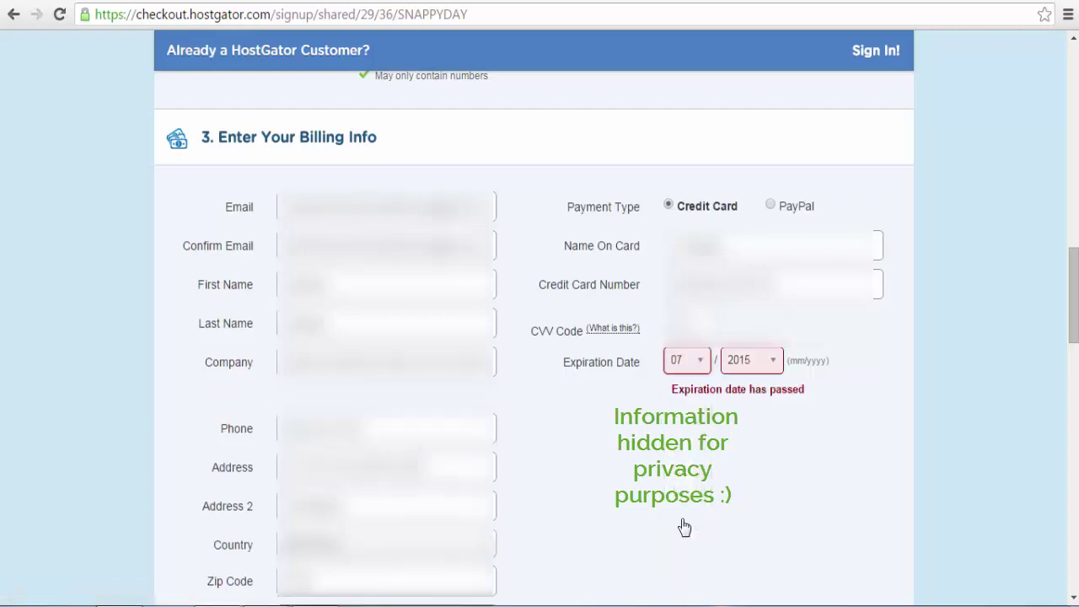
{"action": "left_click", "coordinate": [742, 372]}
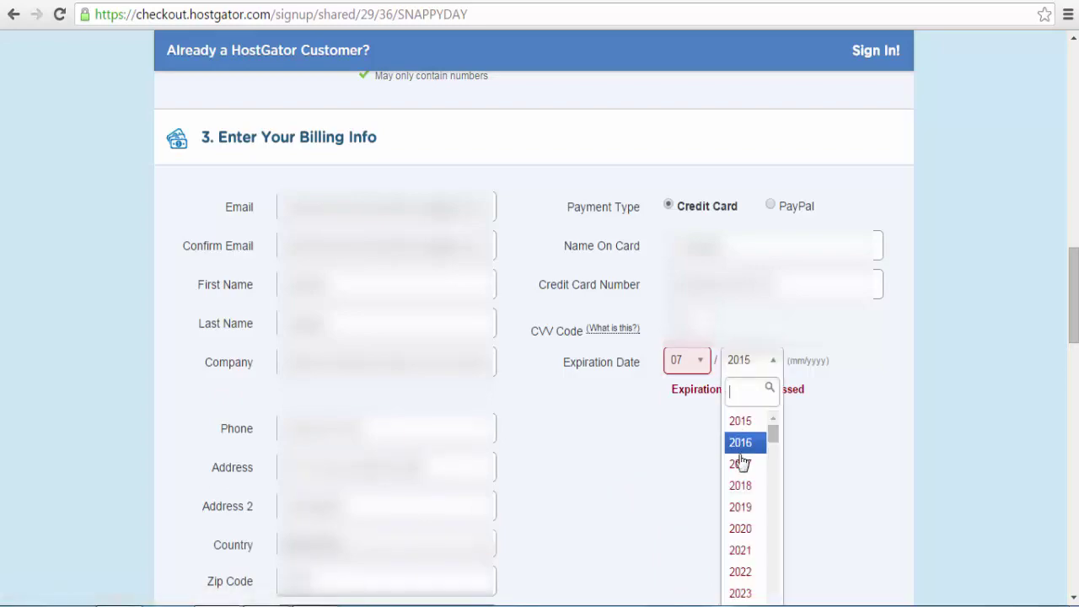
{"action": "left_click", "coordinate": [742, 487]}
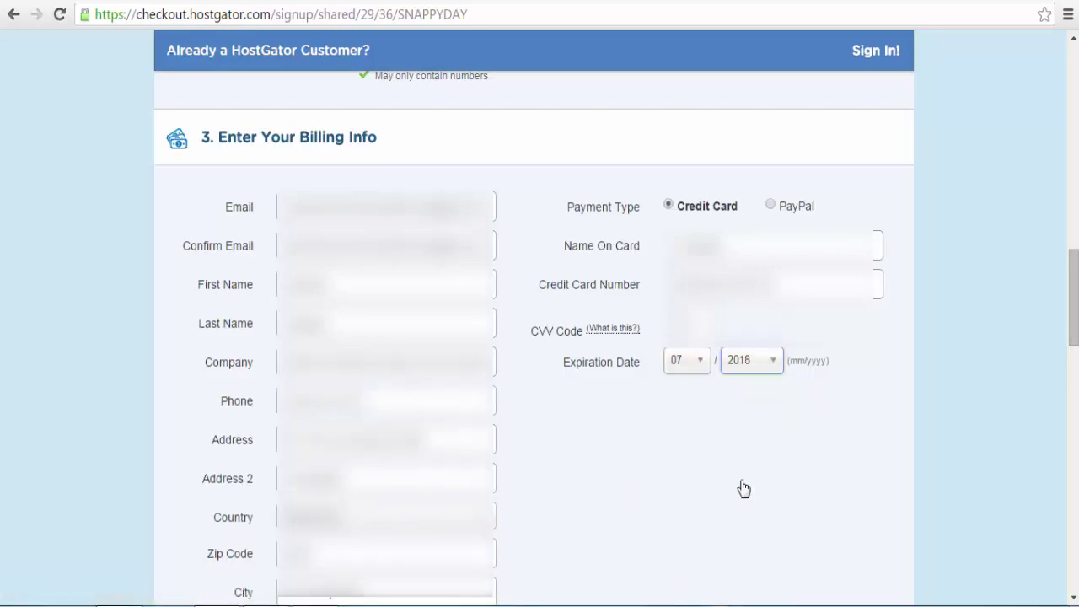
Step: Review the $8.76 Hatchling monthly order, agree to the terms, and submit with Checkout Now!
{"action": "scroll", "coordinate": [743, 487], "scroll_direction": "down", "scroll_amount": 10}
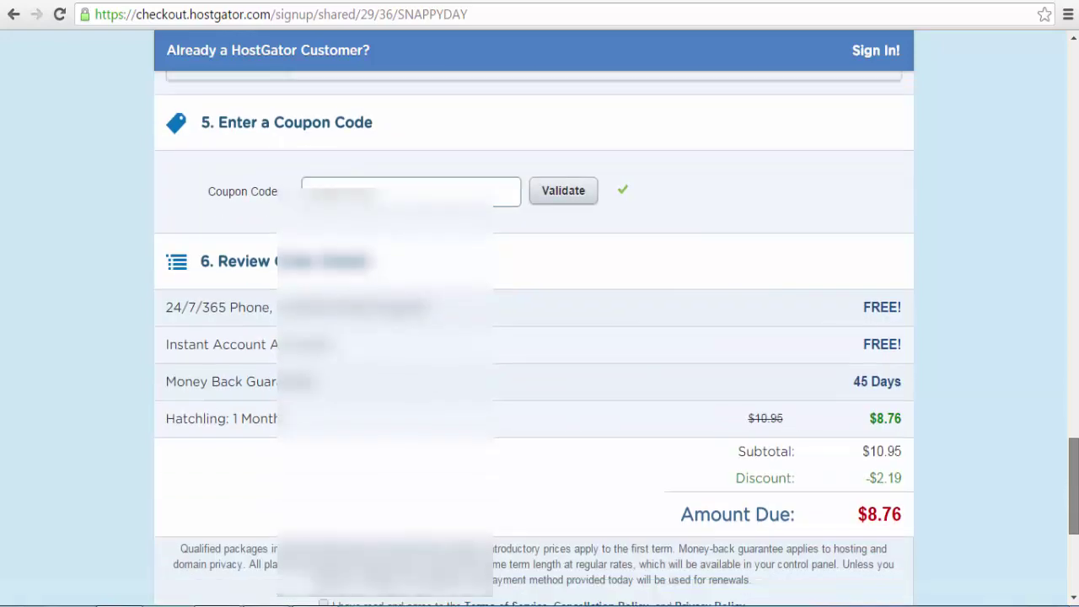
{"action": "scroll", "coordinate": [540, 338], "scroll_direction": "down", "scroll_amount": 3}
{"action": "scroll", "coordinate": [539, 338], "scroll_direction": "up", "scroll_amount": 1}
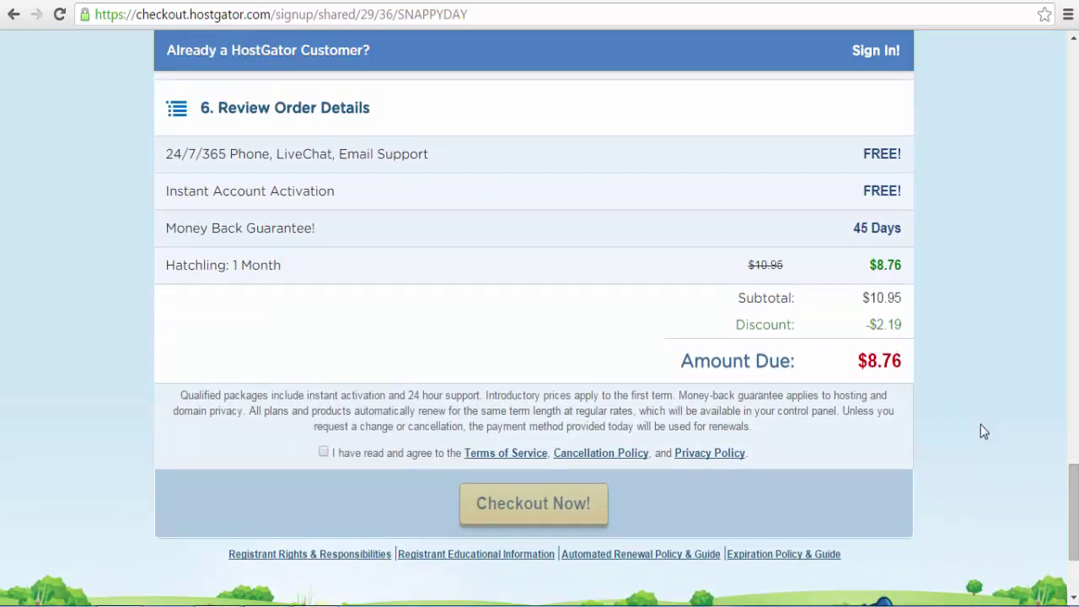
{"action": "scroll", "coordinate": [1066, 506], "scroll_direction": "down", "scroll_amount": 2}
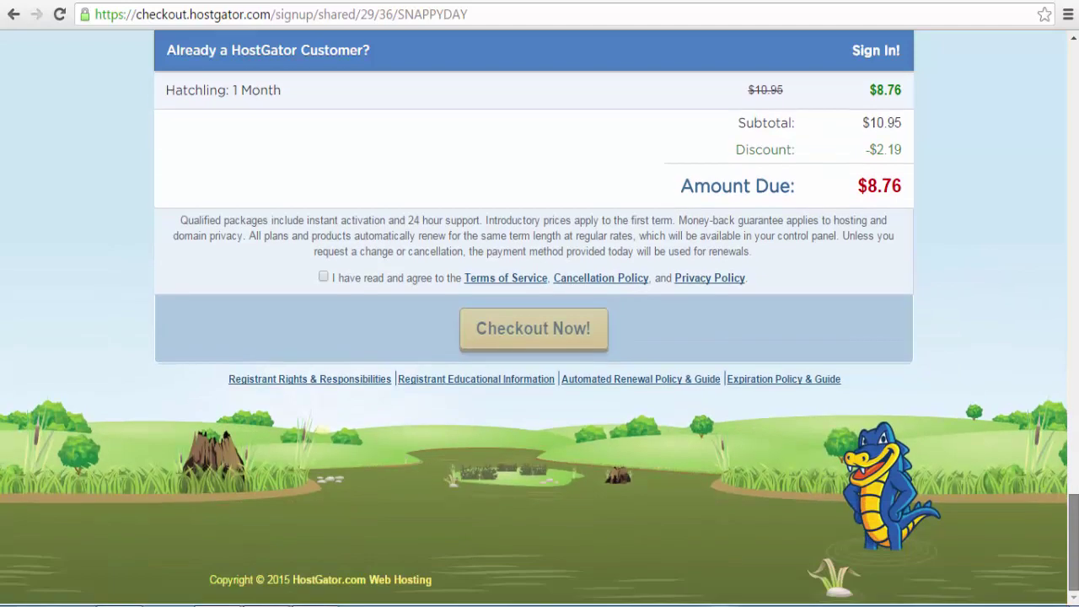
{"action": "scroll", "coordinate": [1074, 513], "scroll_direction": "up", "scroll_amount": 1}
{"action": "scroll", "coordinate": [1074, 513], "scroll_direction": "up", "scroll_amount": 2}
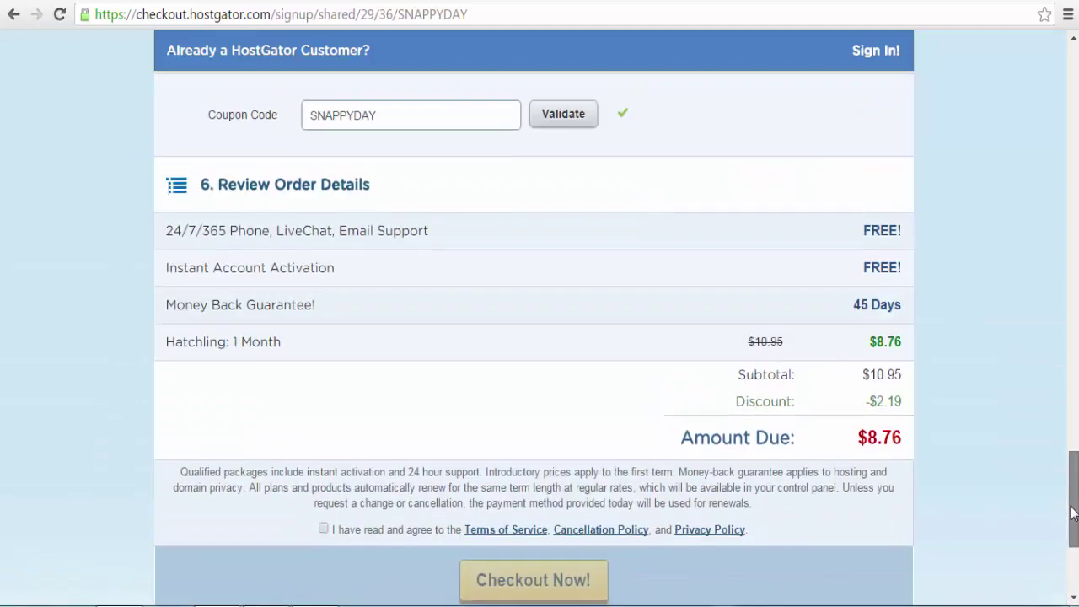
{"action": "left_click_drag", "start_coordinate": [1074, 513], "coordinate": [1074, 544]}
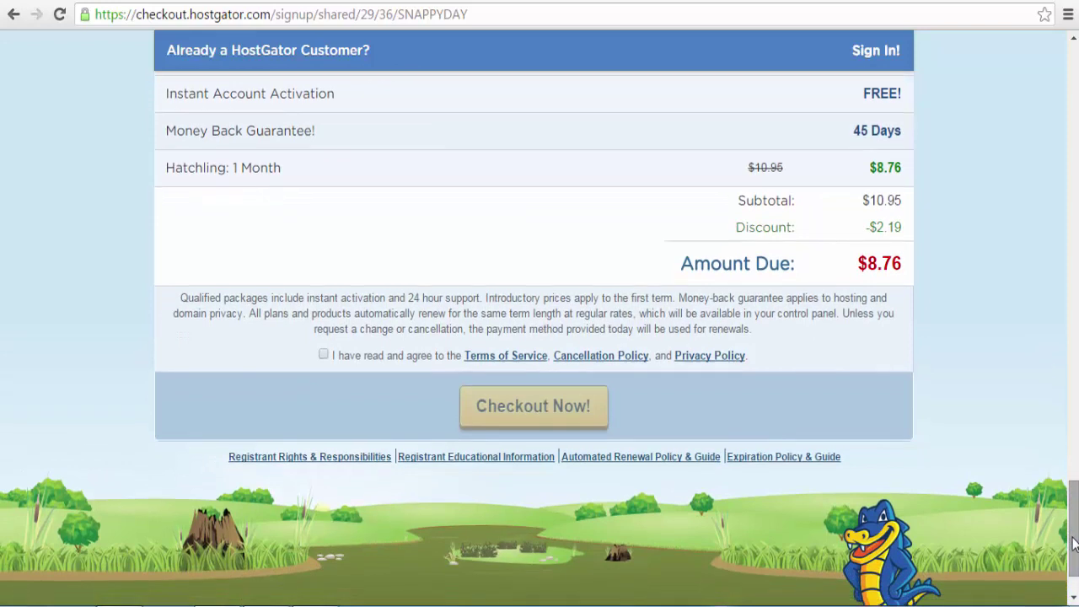
{"action": "left_click", "coordinate": [324, 355]}
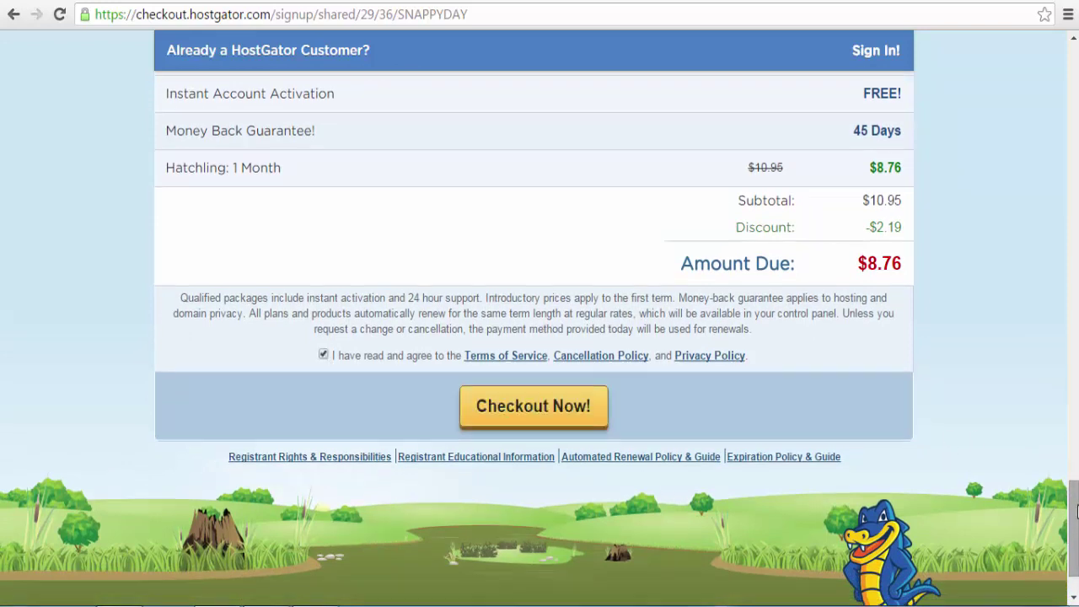
{"action": "left_click_drag", "start_coordinate": [1077, 493], "coordinate": [1077, 447]}
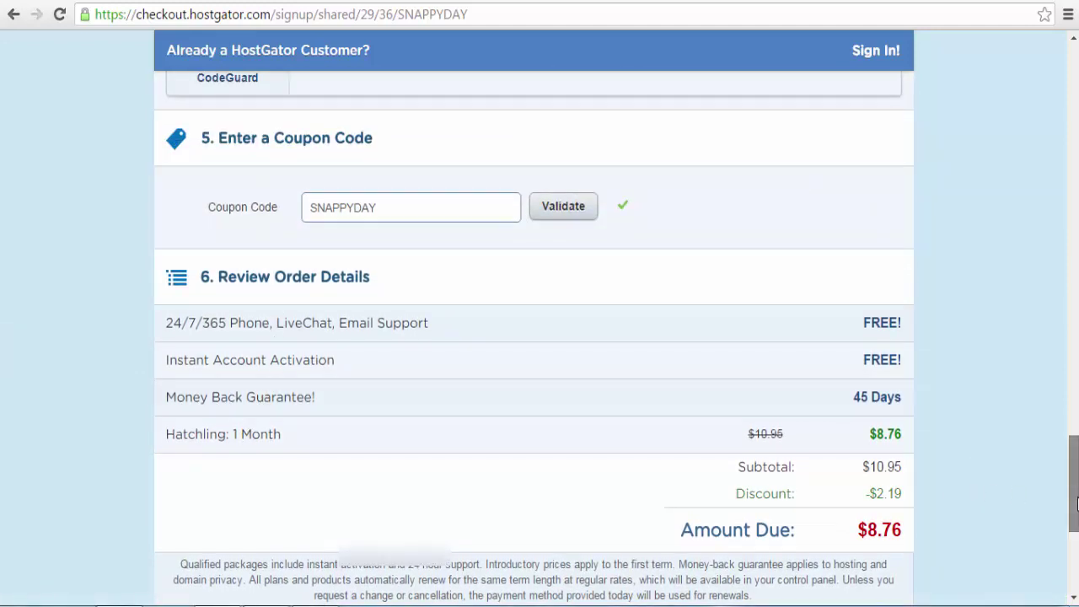
{"action": "left_click_drag", "start_coordinate": [1076, 502], "coordinate": [1077, 577]}
{"action": "left_click", "coordinate": [522, 394]}
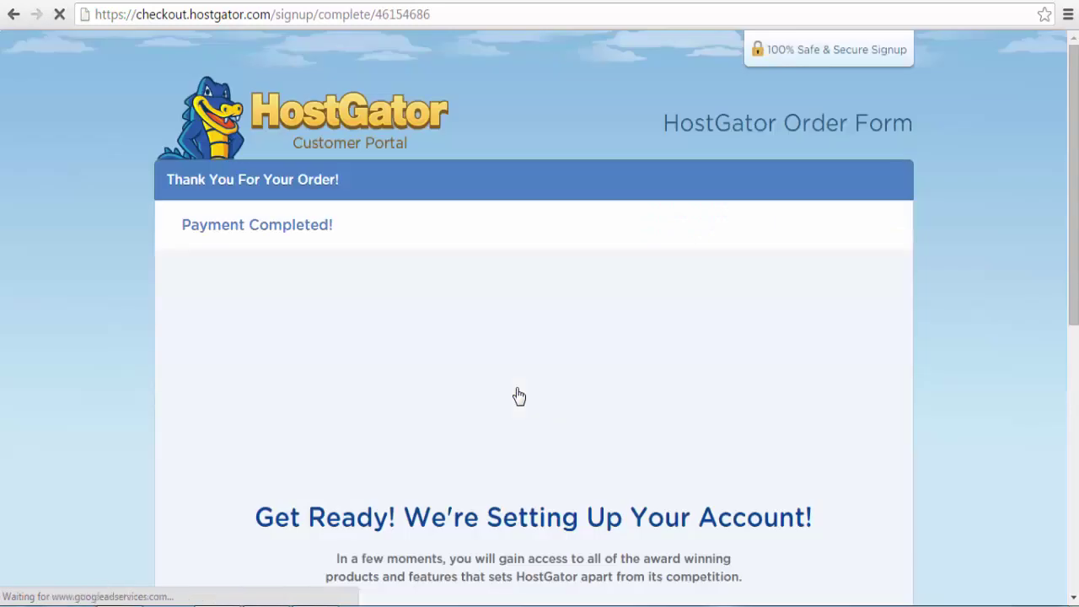
Step: Scroll down the 'We Are Building Your HostGator Account' page while waiting for the automatic redirect
{"action": "scroll", "coordinate": [518, 395], "scroll_direction": "down", "scroll_amount": 3}
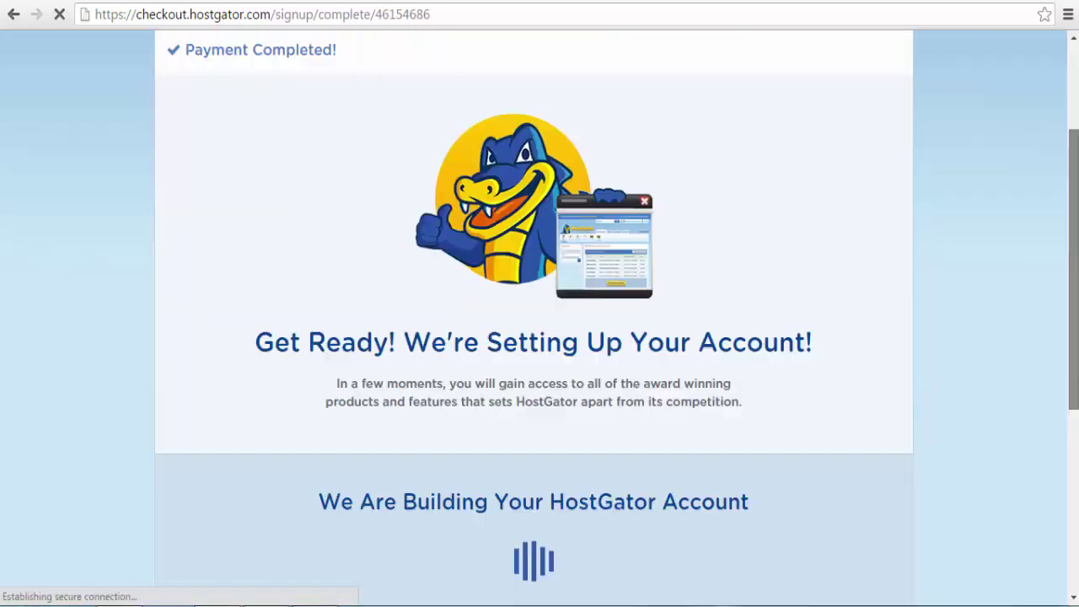
{"action": "scroll", "coordinate": [540, 317], "scroll_direction": "down", "scroll_amount": 2}
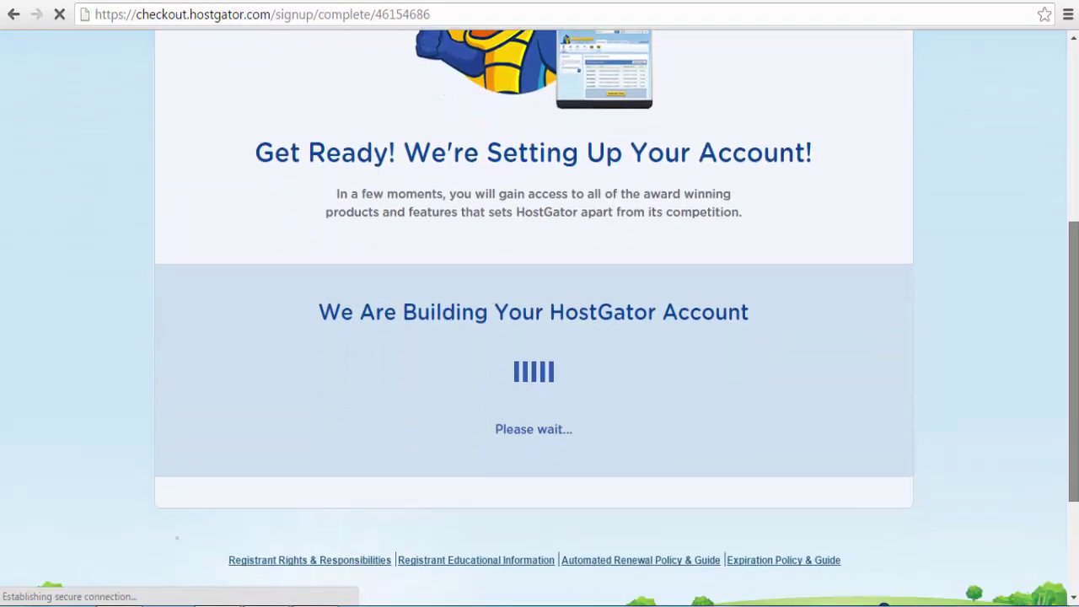
{"action": "scroll", "coordinate": [540, 317], "scroll_direction": "down", "scroll_amount": 1}
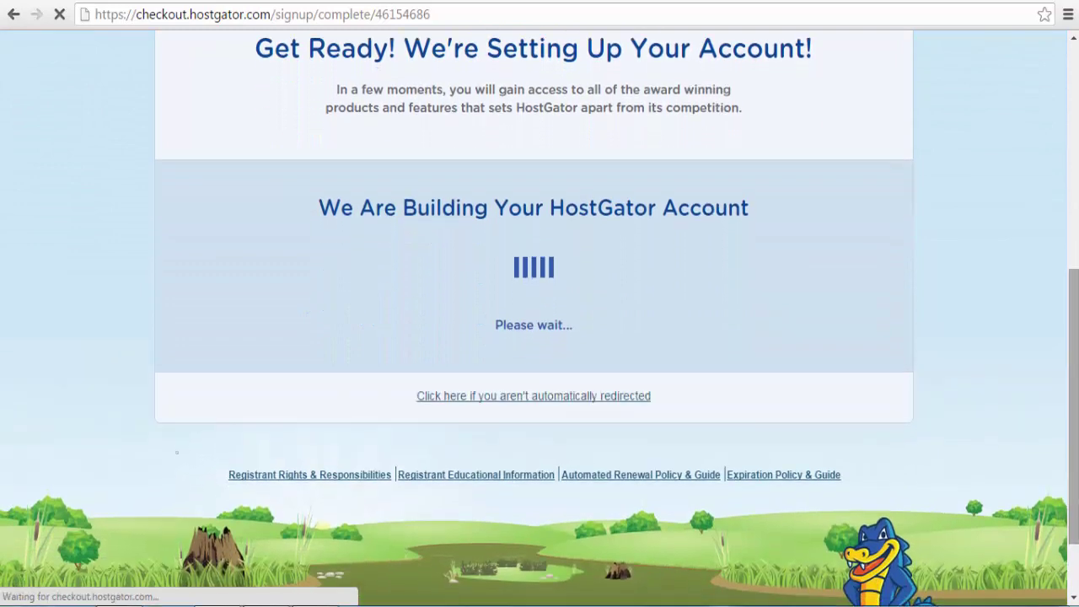